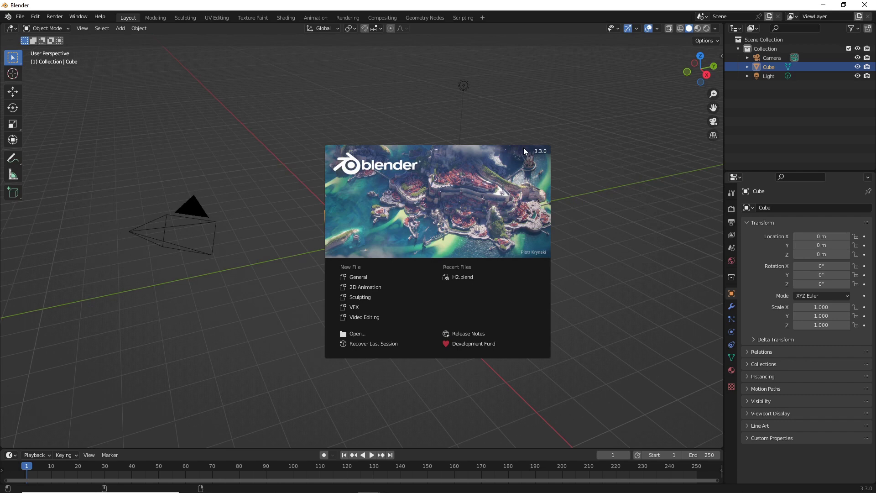
- Delete the default cube and add a Suzanne monkey head mesh in its place
left_click(584, 176)
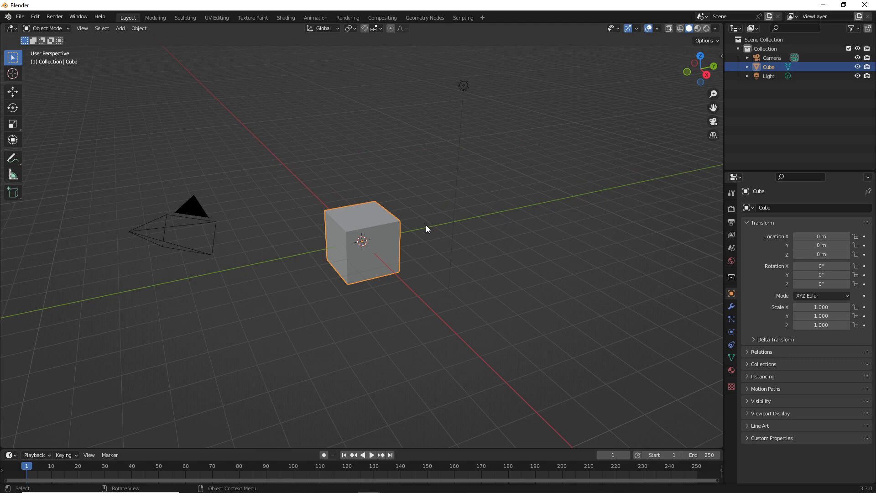
key("Delete")
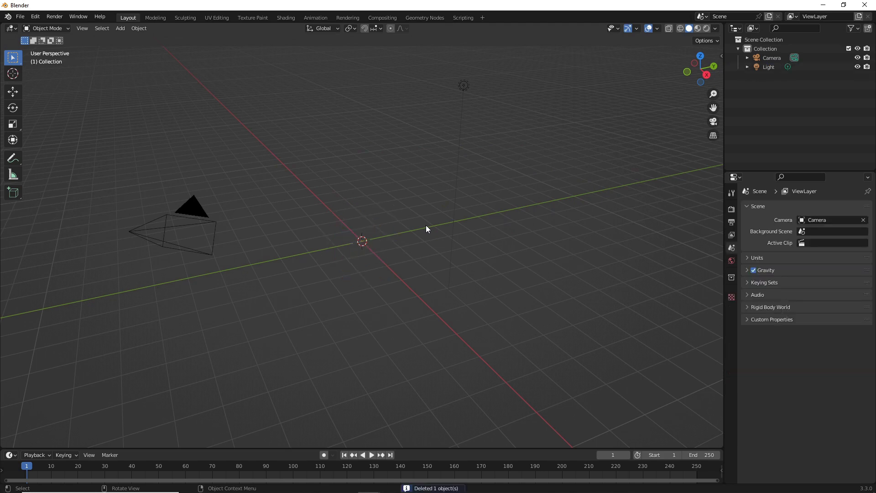
key("shift+a")
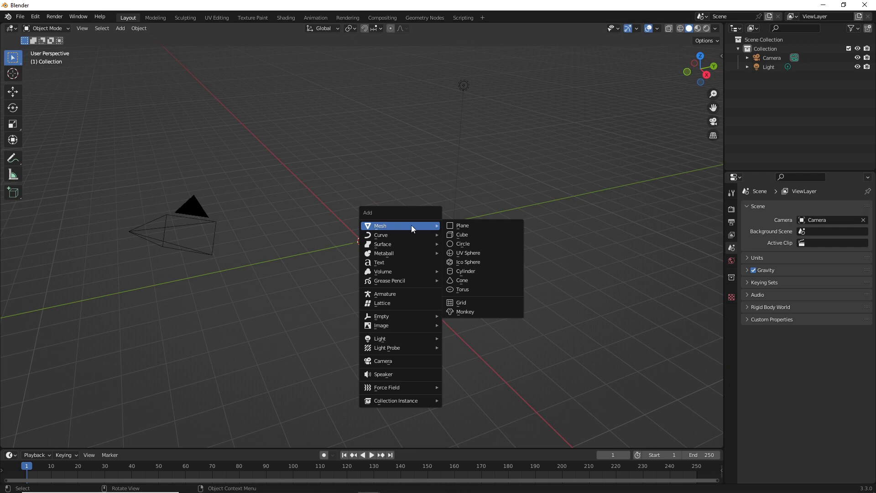
left_click(472, 311)
middle_click_drag(397, 268, 350, 233)
scroll(320, 236, "up", 4)
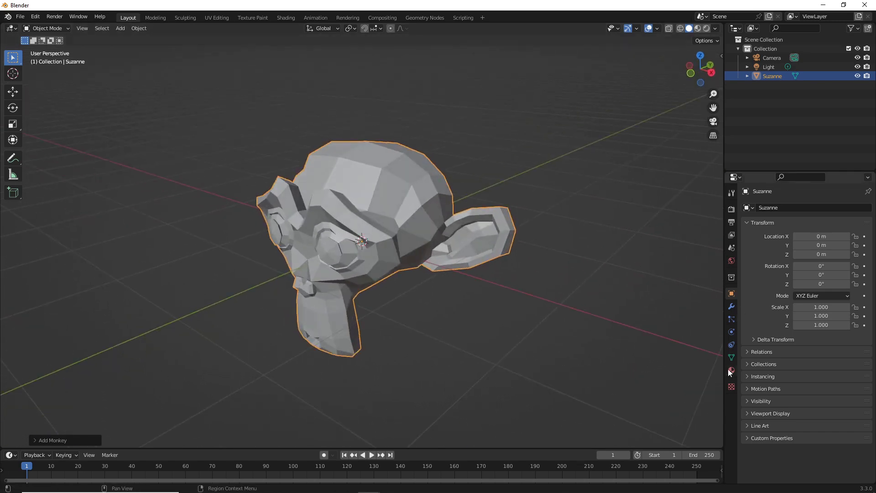
- Give Suzanne a Subdivision Surface modifier and smooth shading
left_click(732, 307)
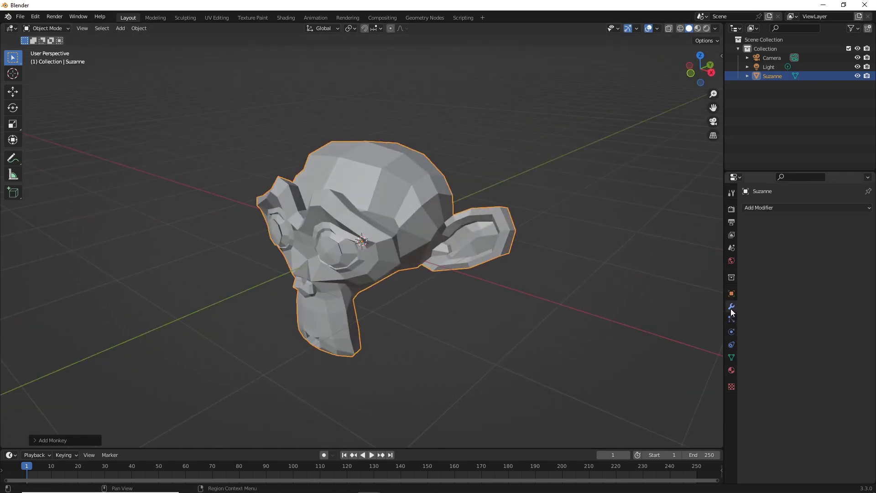
left_click(776, 208)
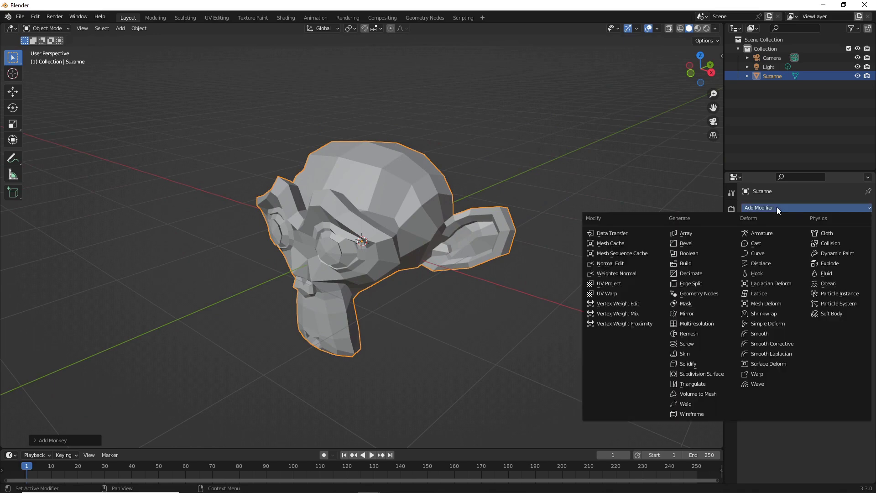
left_click(699, 375)
right_click(374, 215)
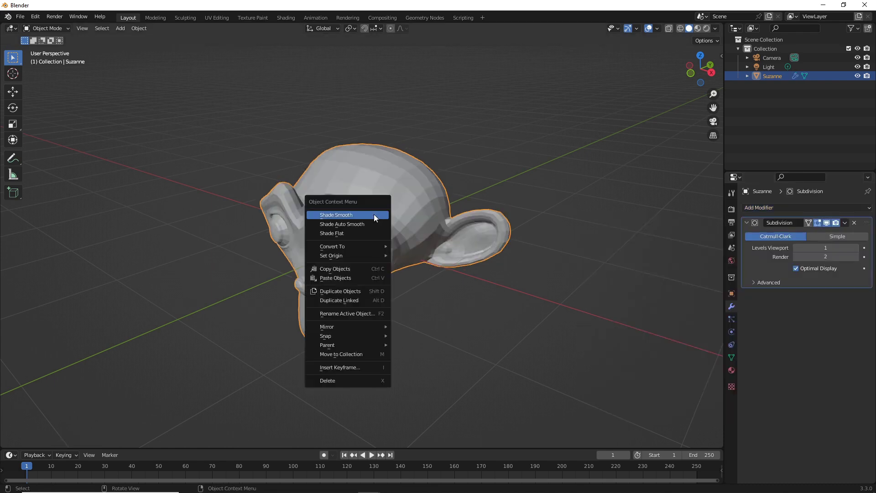
left_click(374, 214)
middle_click_drag(330, 218, 379, 164)
- In the Shading workspace, create a new material for Suzanne and delete its Principled BSDF node
left_click(287, 18)
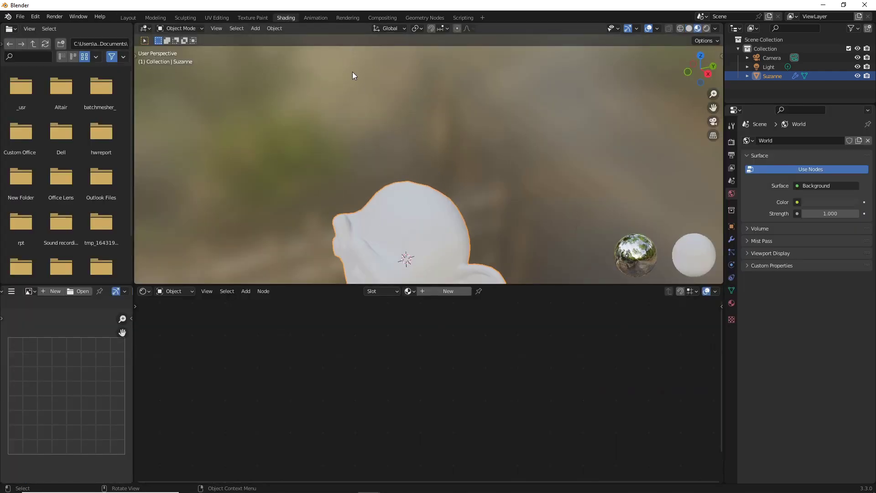
left_click(444, 292)
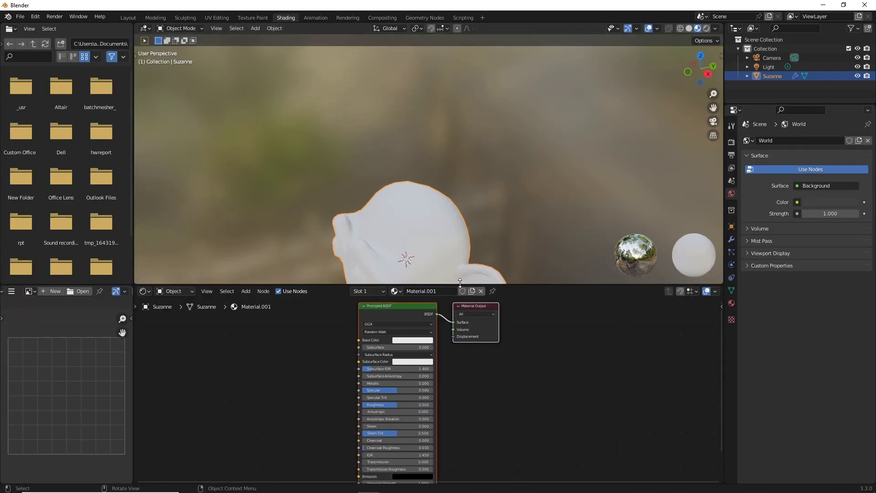
left_click_drag(459, 284, 454, 143)
scroll(429, 315, "up", 2)
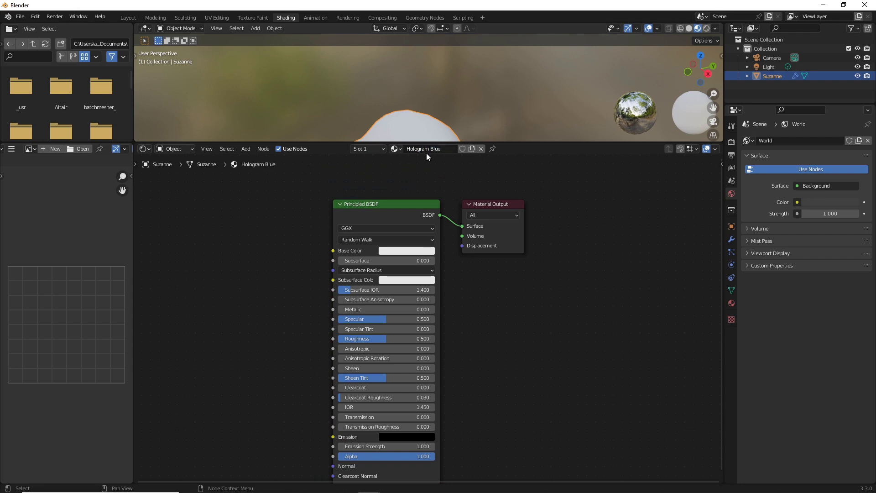
left_click(404, 217)
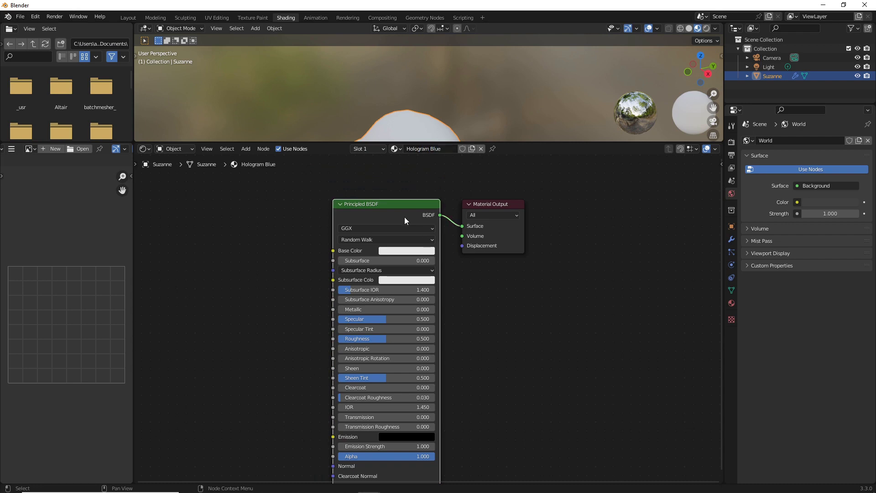
key("x")
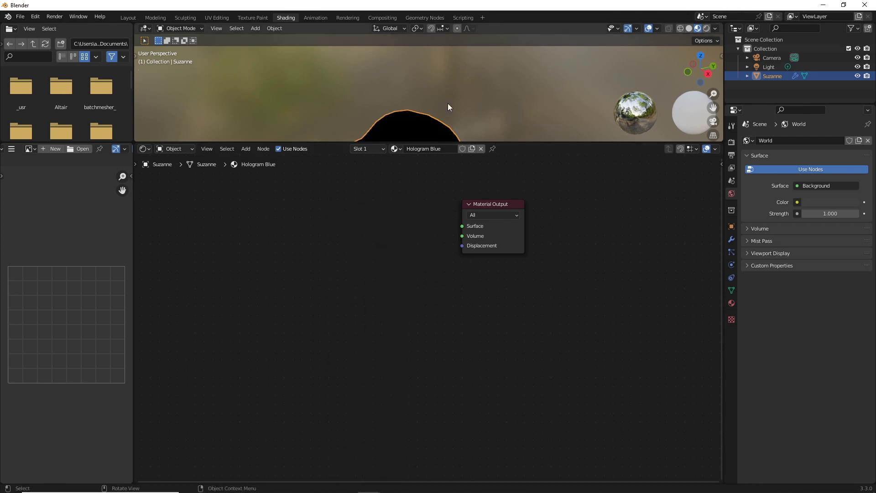
middle_click_drag(432, 102, 434, 121)
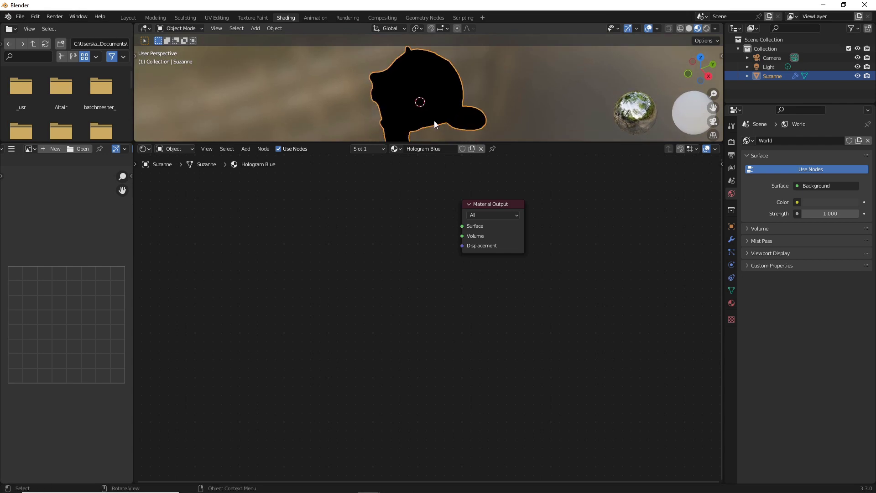
- Add an Emission node left of the Material Output
key("shift+a")
left_click(414, 231)
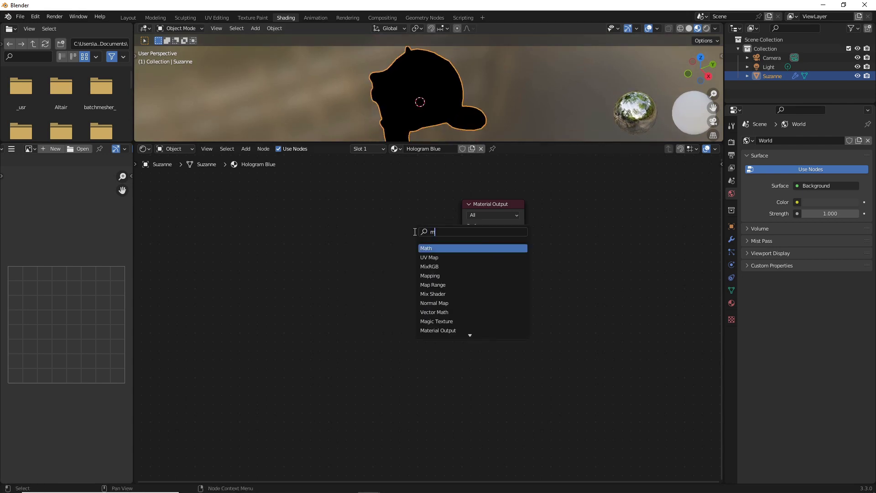
left_click(449, 262)
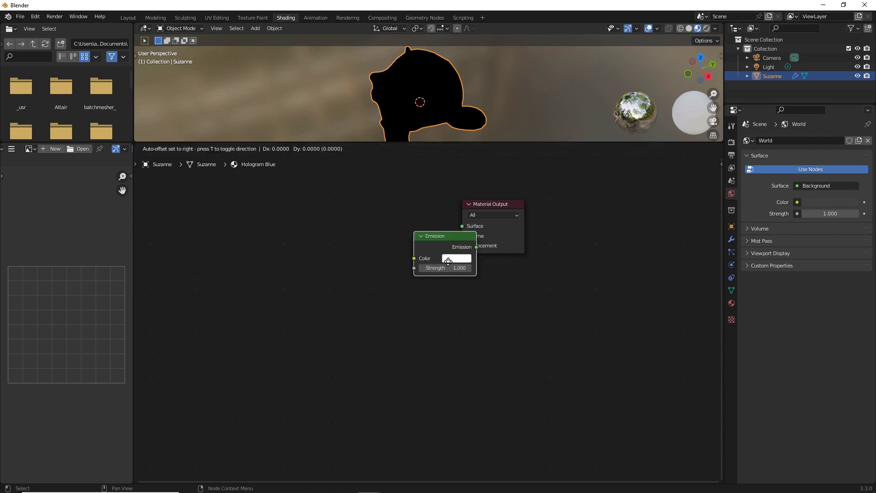
left_click(267, 295)
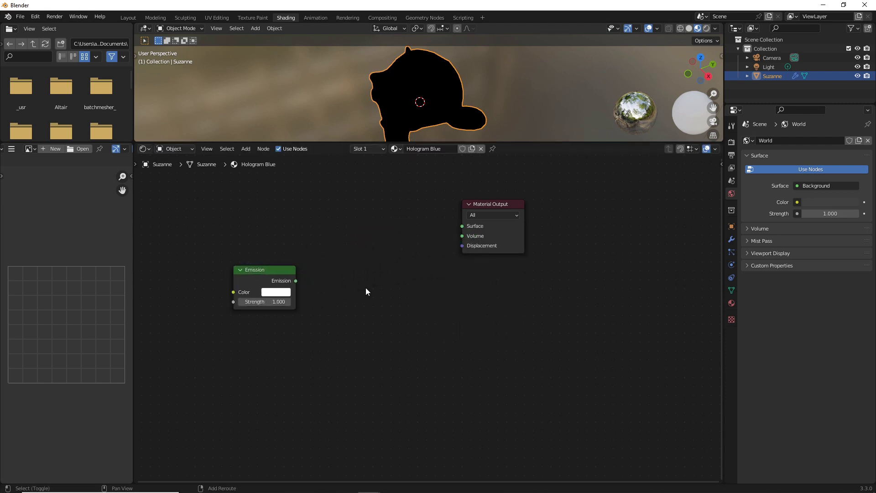
- Add a Mix Shader feeding the Surface, with Emission in its first shader input
key("shift+a")
left_click(351, 284)
type("mix")
left_click(370, 310)
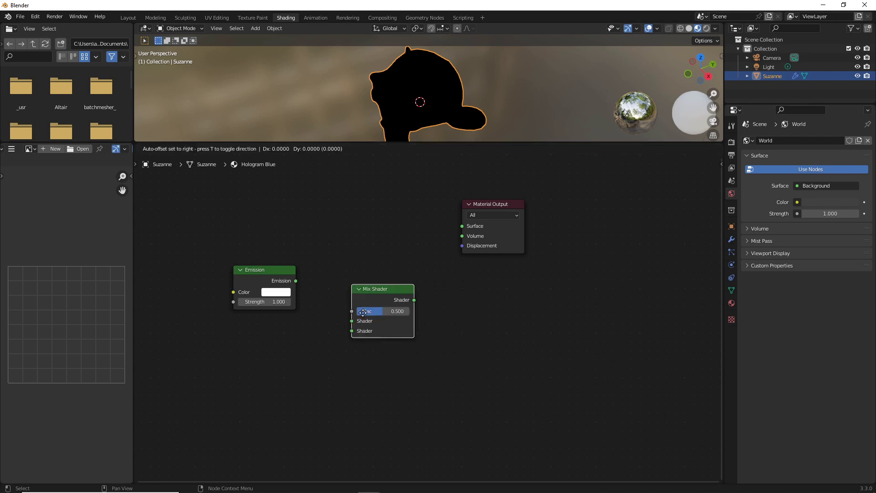
left_click(371, 228)
left_click_drag(423, 215, 466, 226)
left_click_drag(296, 280, 360, 237)
- Add a Transparent BSDF below Emission and feed it into the Mix Shader's second shader
key("shift+a")
type("tran")
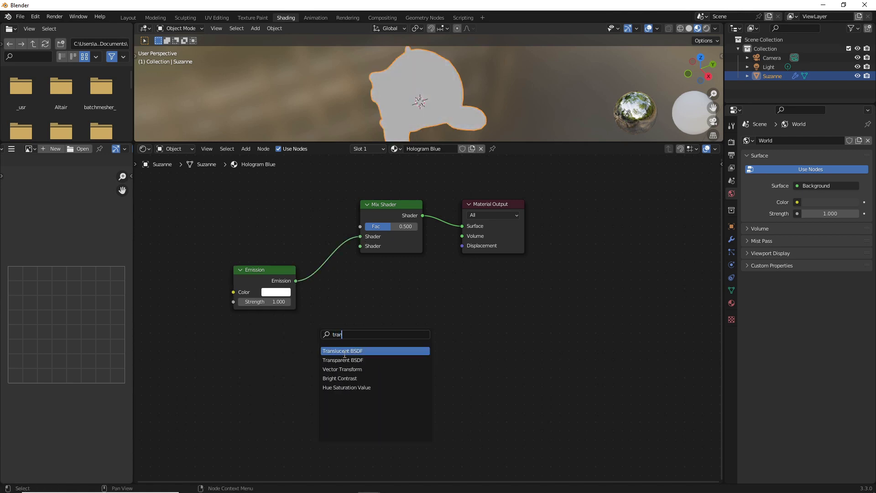
left_click(343, 360)
left_click(272, 347)
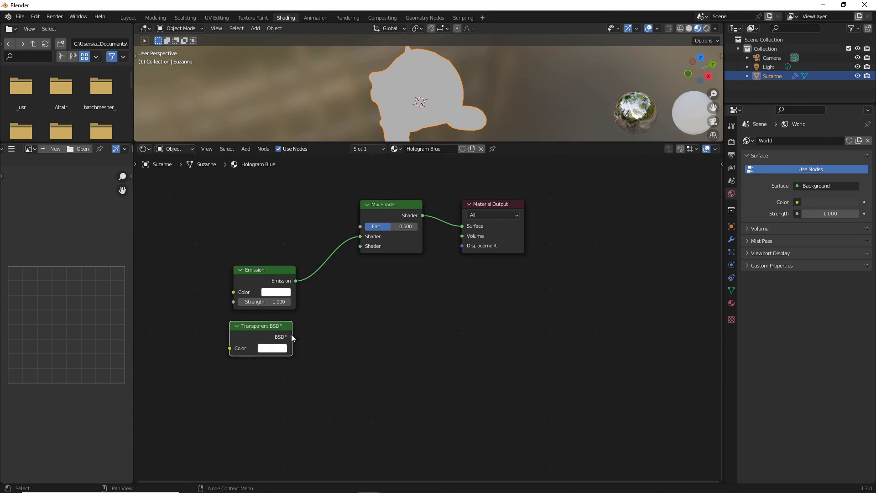
left_click_drag(292, 336, 363, 247)
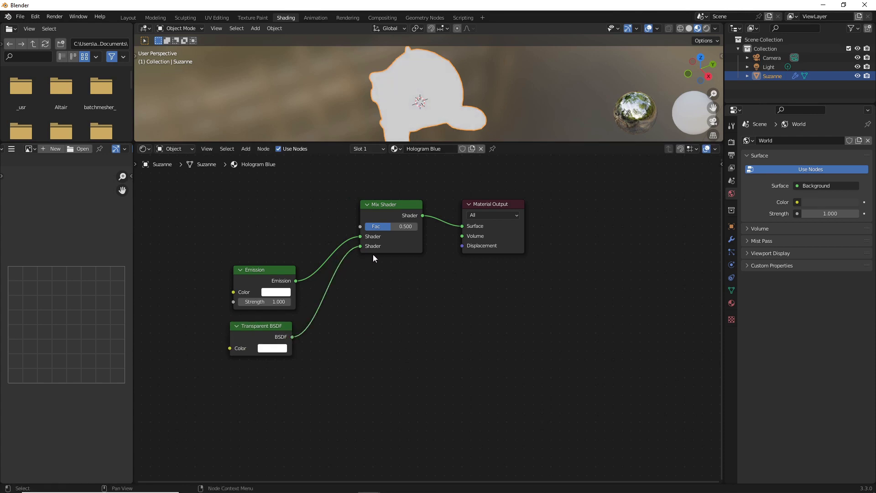
- Add a Voronoi Texture whose Color drives the Mix Shader Fac, plus Texture Coordinate and Mapping nodes via Ctrl+T
key("shift+a")
type("vor")
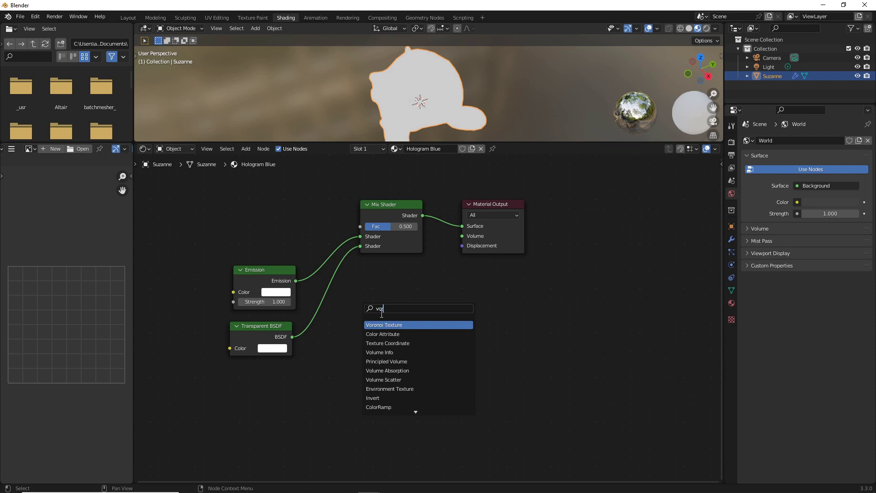
key("Return")
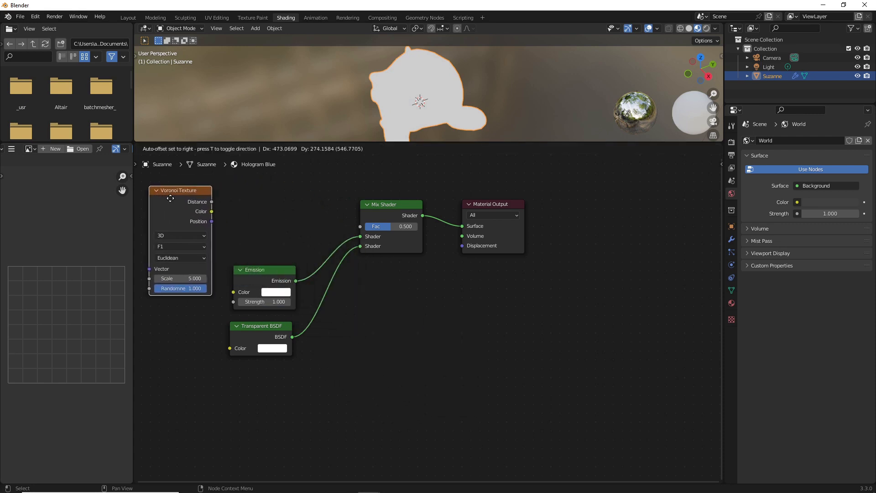
left_click(172, 199)
left_click_drag(212, 211, 361, 227)
middle_click_drag(292, 266, 411, 247)
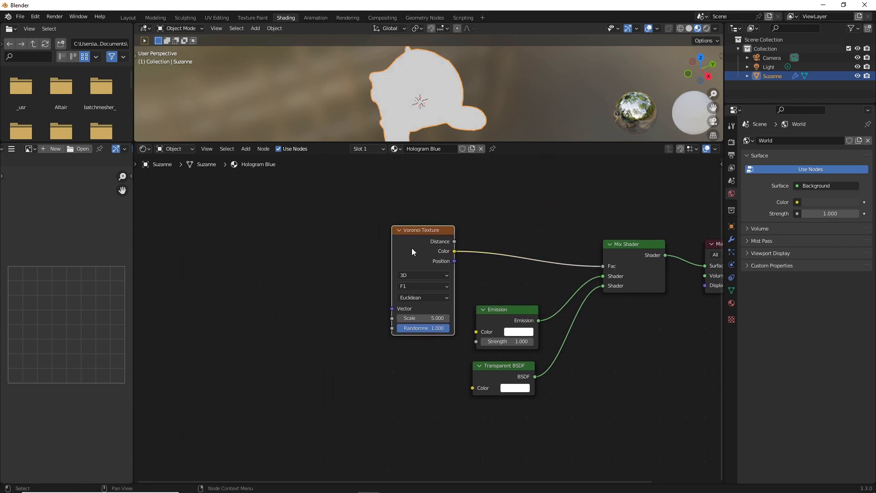
key("ctrl+t")
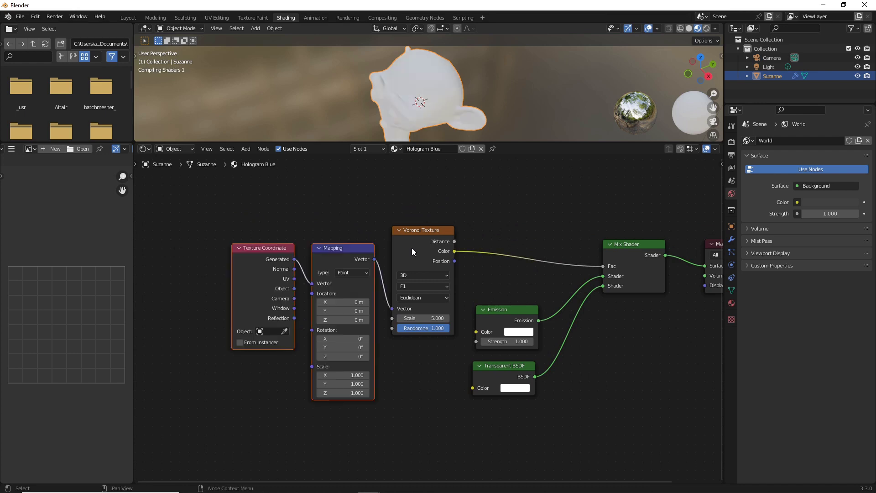
left_click(35, 16)
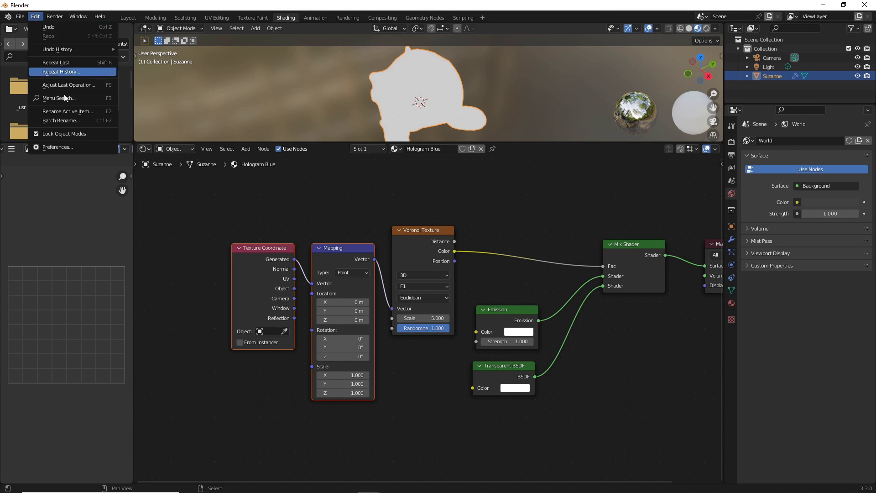
left_click(77, 147)
left_click(281, 44)
type("node")
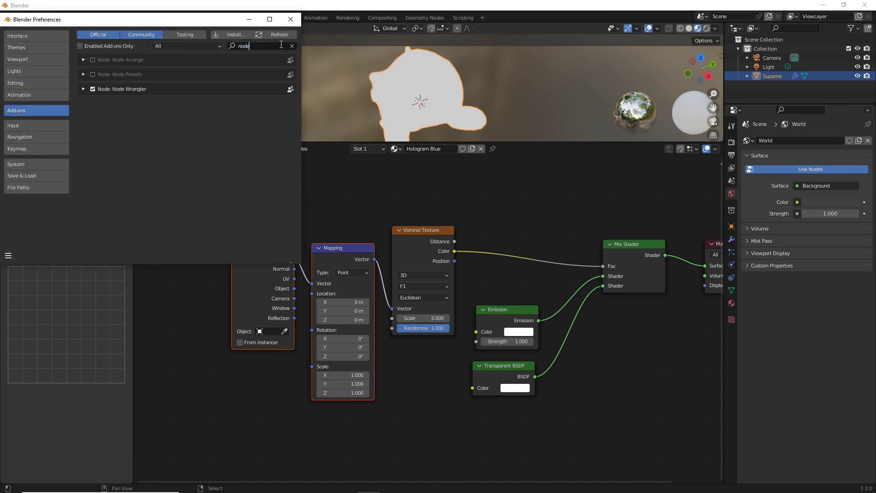
left_click(291, 19)
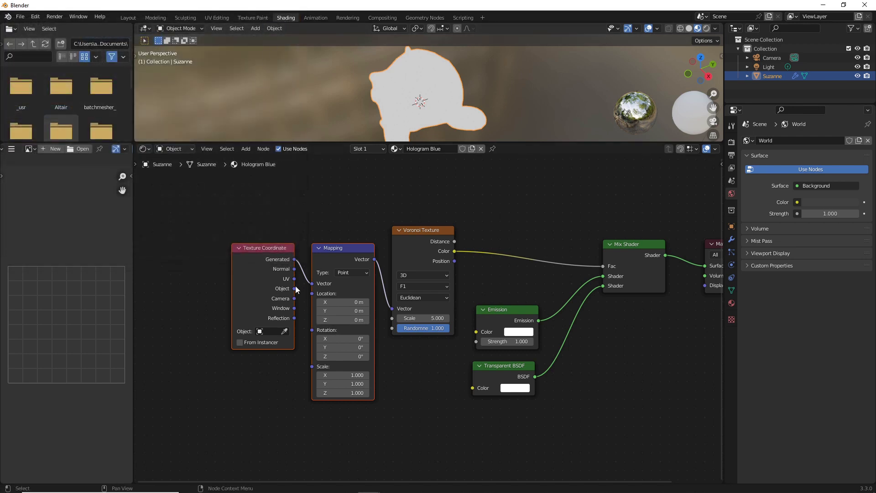
- Link Object coordinates into the Mapping node and rearrange the Texture Coordinate, Mapping and Voronoi nodes
left_click_drag(295, 289, 311, 284)
left_click_drag(328, 251, 325, 243)
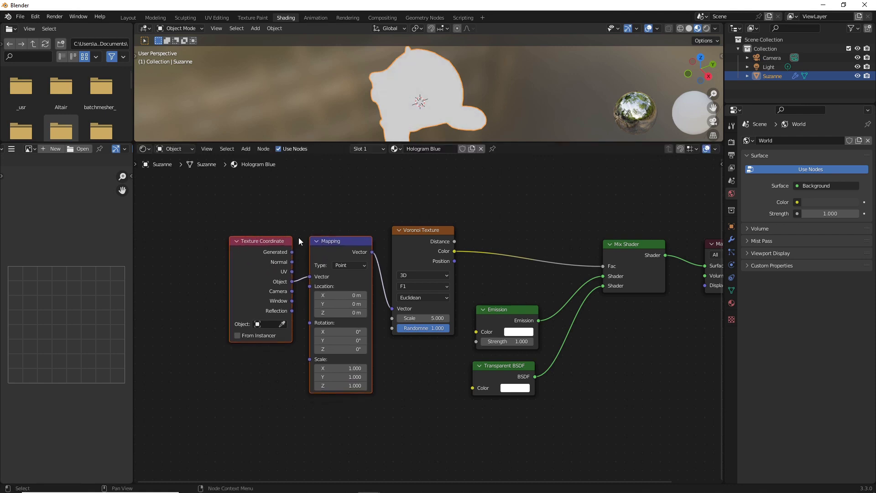
left_click(300, 238)
left_click(317, 243)
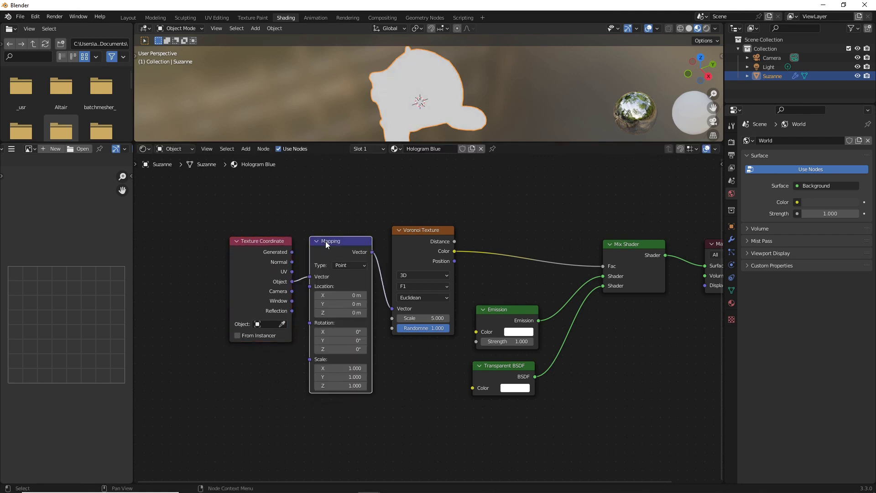
left_click_drag(327, 244, 311, 242)
left_click_drag(224, 228, 345, 370)
left_click_drag(328, 247, 242, 204)
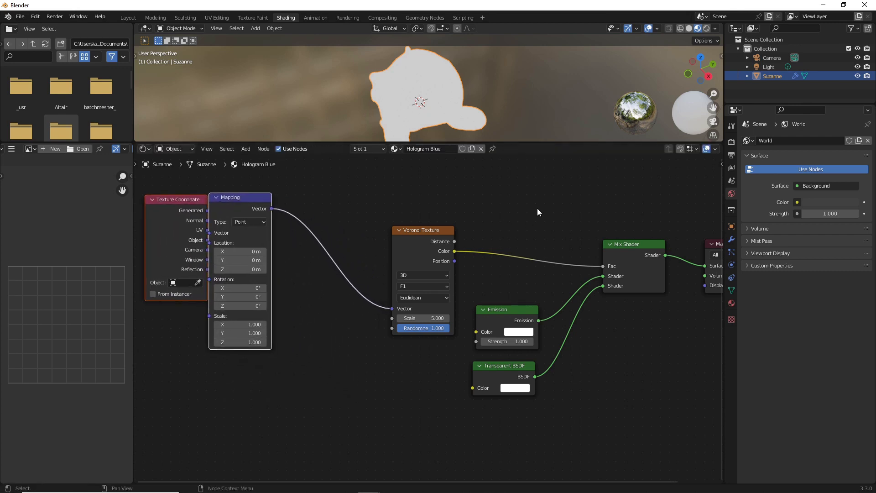
middle_click_drag(538, 212, 538, 257, "ctrl")
left_click(435, 228)
left_click_drag(418, 219, 385, 182)
left_click(458, 243)
- Insert a ColorRamp on the Voronoi-to-Mix Fac link and move its white stop to 0.064
key("shift+a")
left_click(458, 243)
type("color")
key("Return")
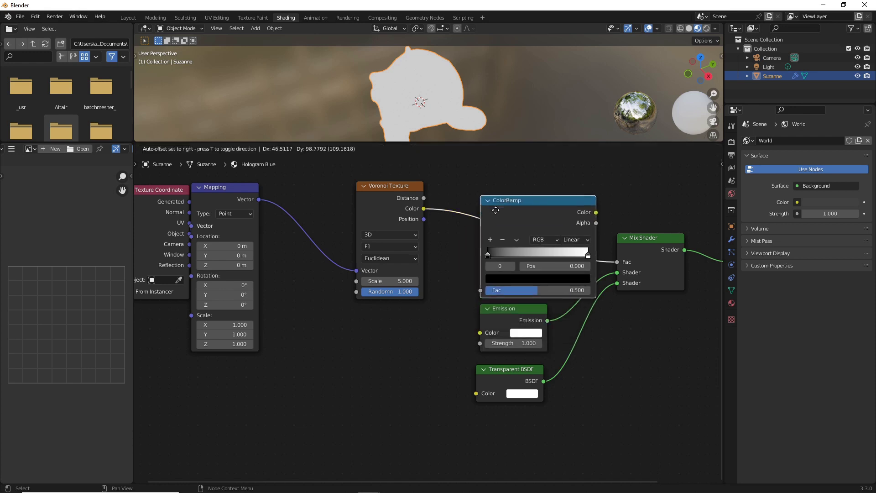
left_click(482, 207)
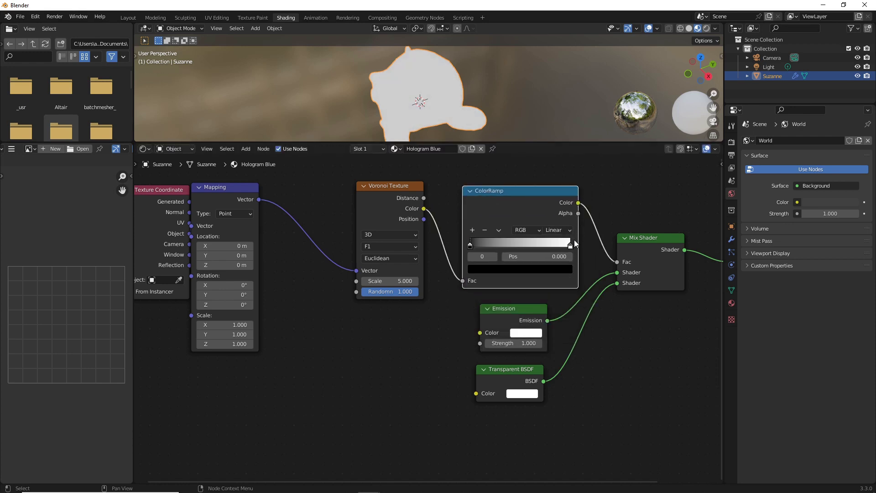
left_click_drag(570, 246, 472, 245)
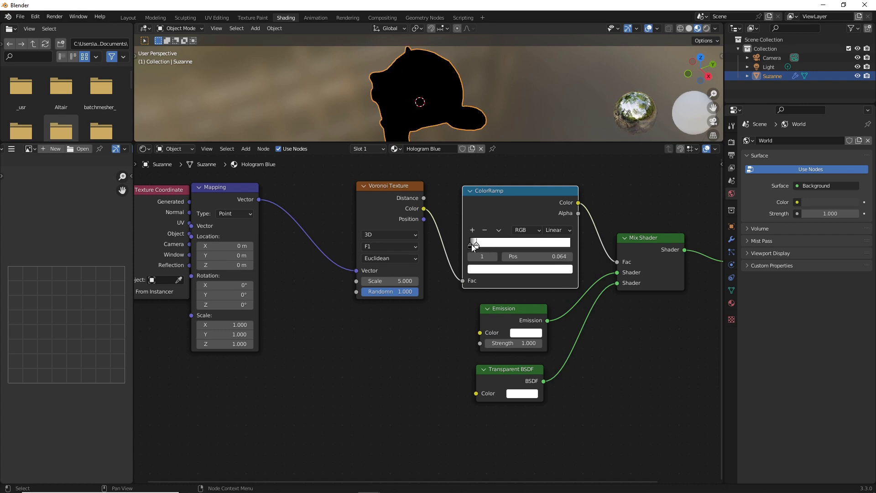
- Set the Mapping scale to X 0, Y 0 and Z 148.2
left_click(232, 322)
type("0")
key("Tab")
type("0")
key("Tab")
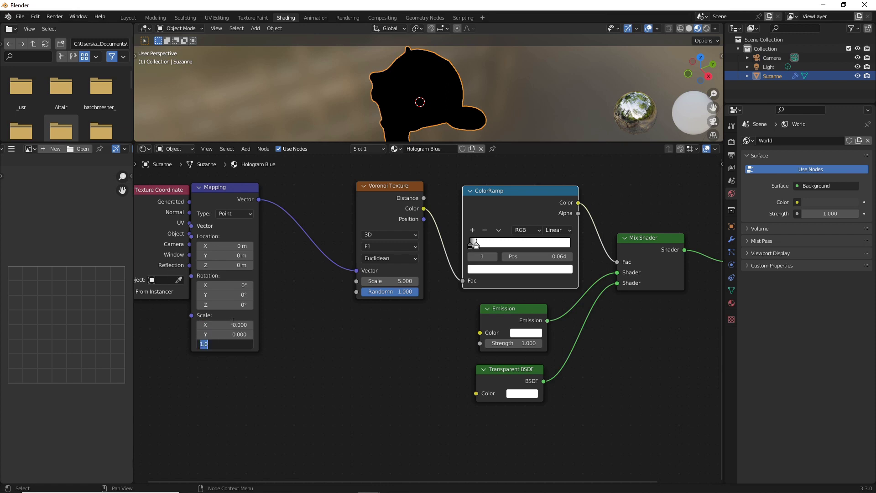
type("50")
key("Return")
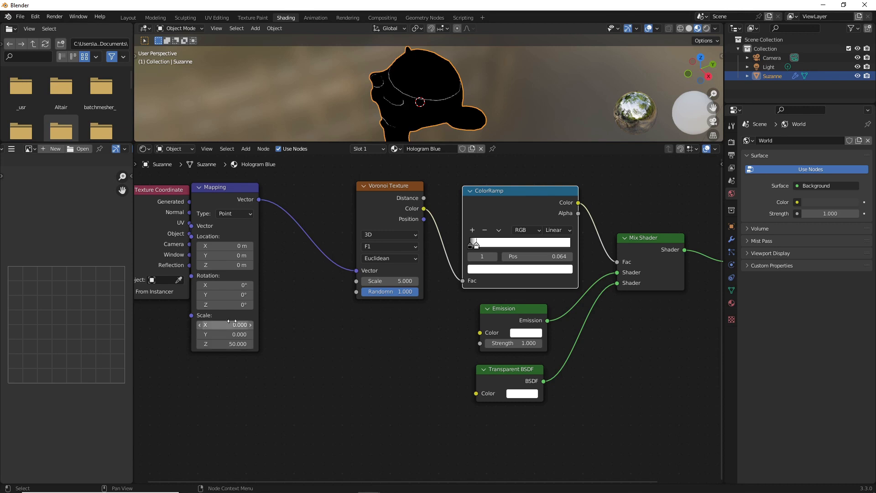
scroll(392, 91, "up", 3)
scroll(393, 92, "down", 2)
left_click_drag(224, 344, 295, 344)
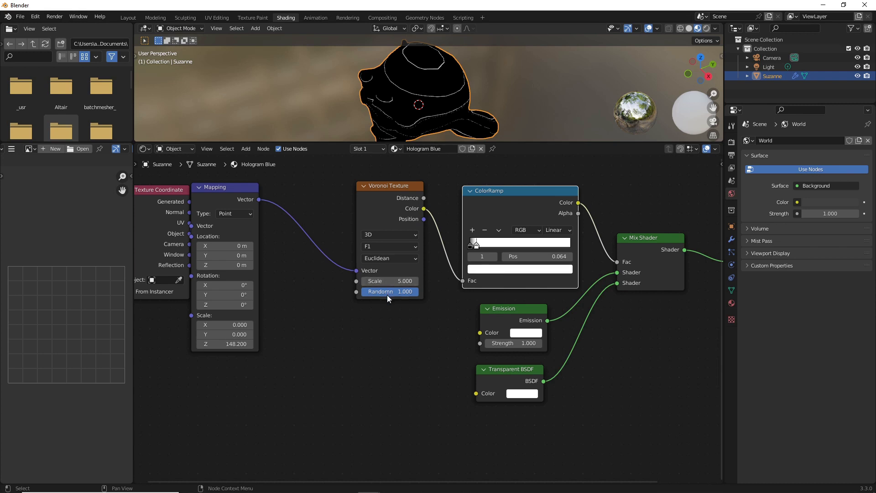
- Switch the Voronoi Texture to 4D with Scale 23.6
left_click(390, 233)
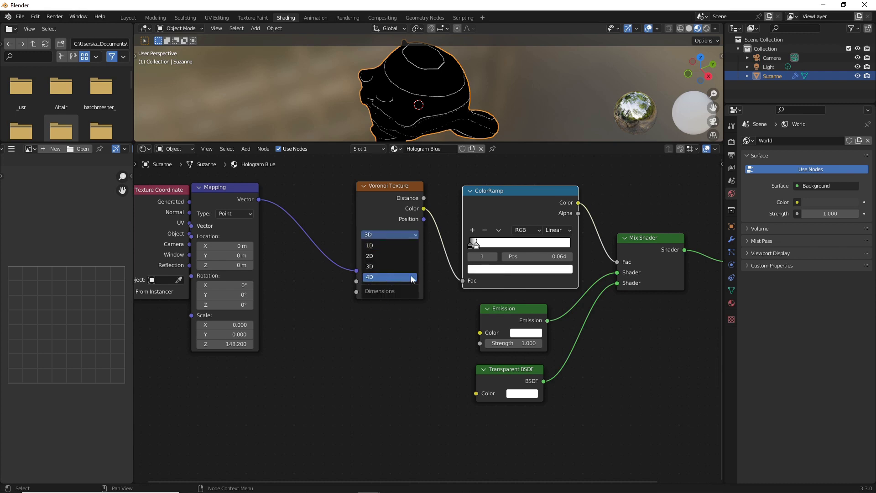
left_click(390, 280)
left_click(415, 302)
mouse_move(386, 302)
left_mouse_down()
mouse_move(401, 302)
mouse_move(385, 302)
left_mouse_up()
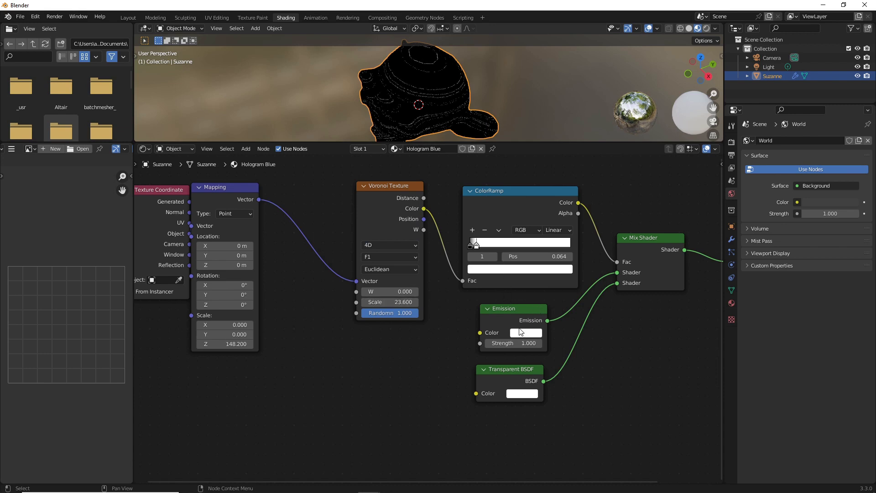
middle_click_drag(388, 97, 461, 123)
- Set the Hologram Blue material's Blend Mode to Alpha Blend
left_click(732, 303)
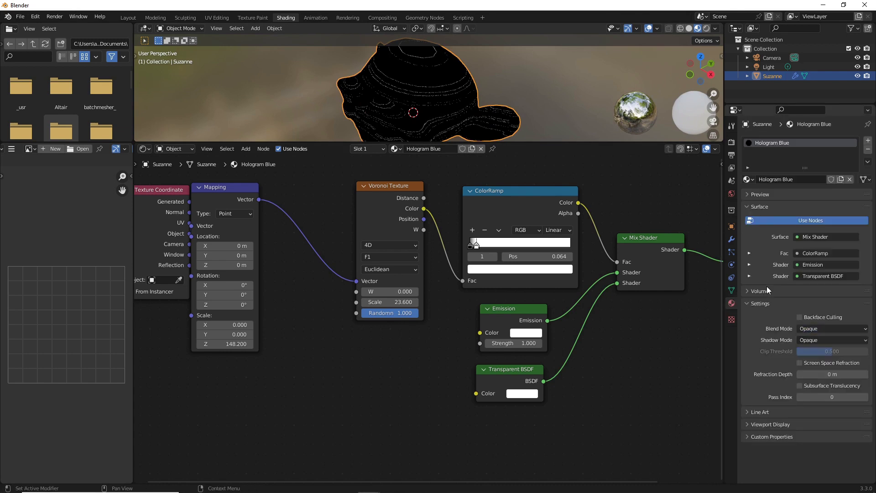
left_click(811, 328)
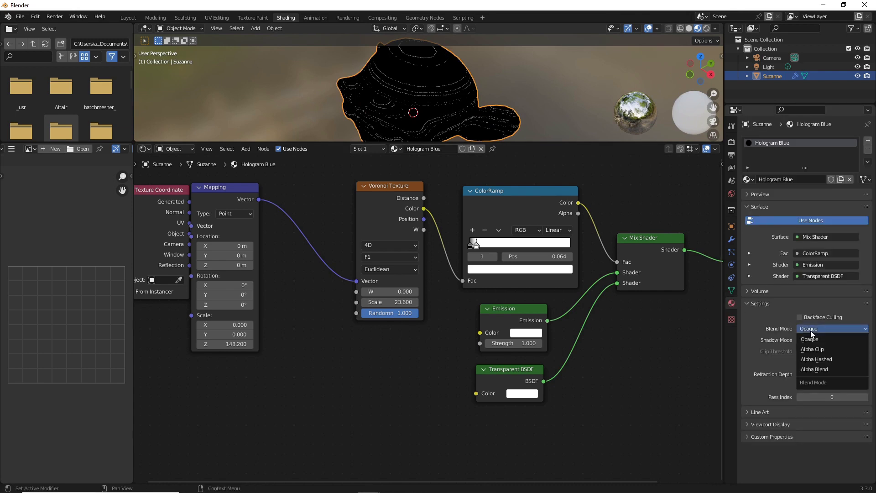
left_click(816, 369)
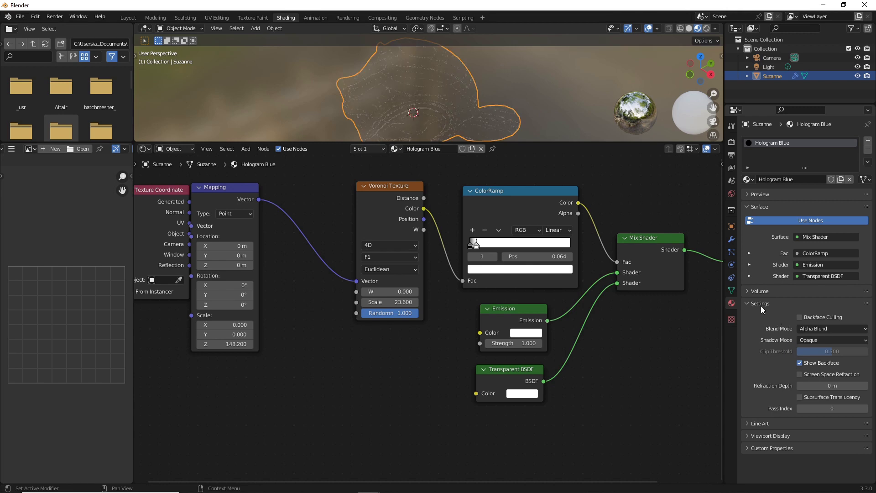
- Give the Emission a cyan-blue colour and Strength 20
left_click(524, 335)
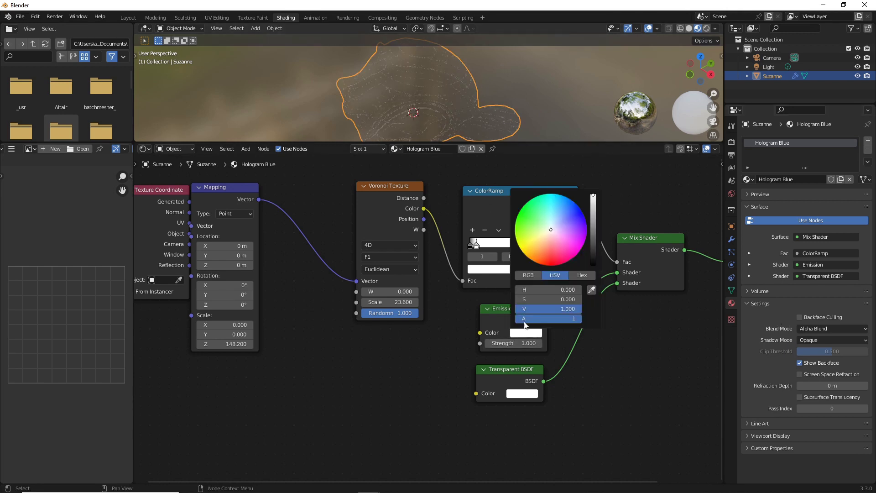
left_click(554, 194)
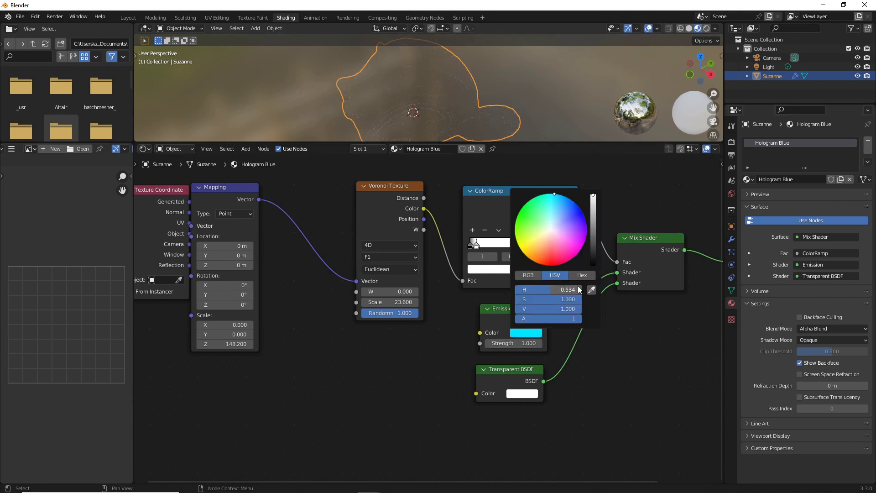
left_click_drag(558, 195, 565, 198)
left_click(512, 345)
type("20")
key("Return")
middle_click_drag(409, 70, 429, 82)
left_click_drag(555, 143, 555, 220)
- Switch the viewport to Rendered shading and set the World background colour to black
left_click(707, 29)
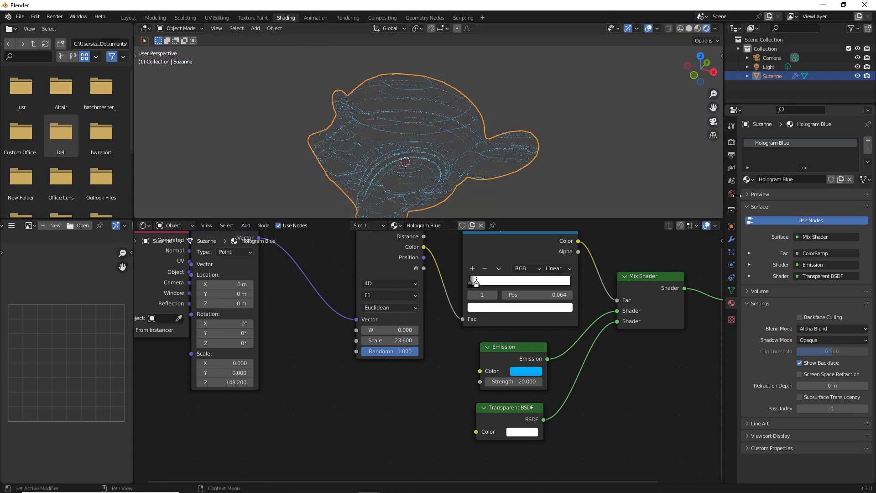
left_click(731, 194)
left_click(837, 197)
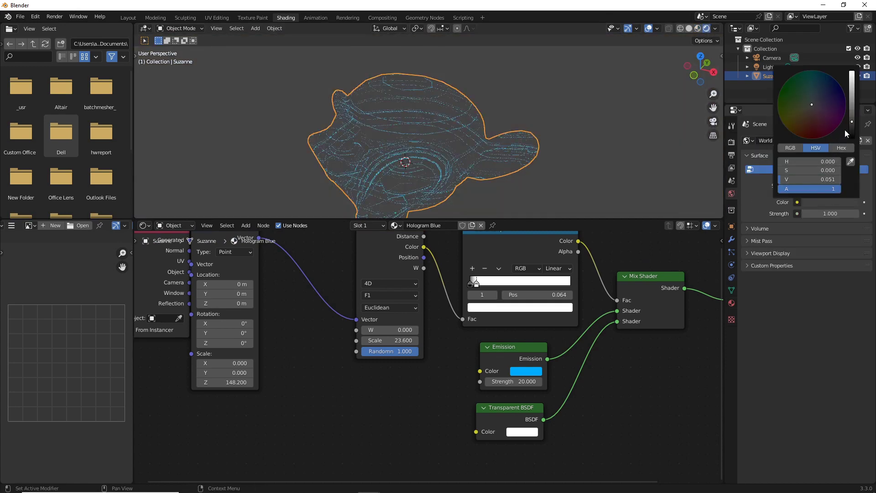
left_click_drag(810, 179, 780, 179)
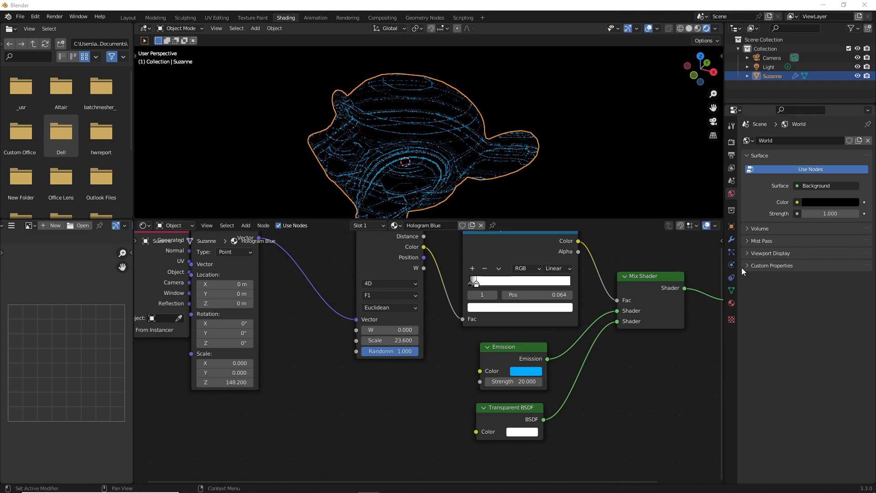
left_click(512, 382)
- Set the Emission Strength to 200
type("200")
key("Return")
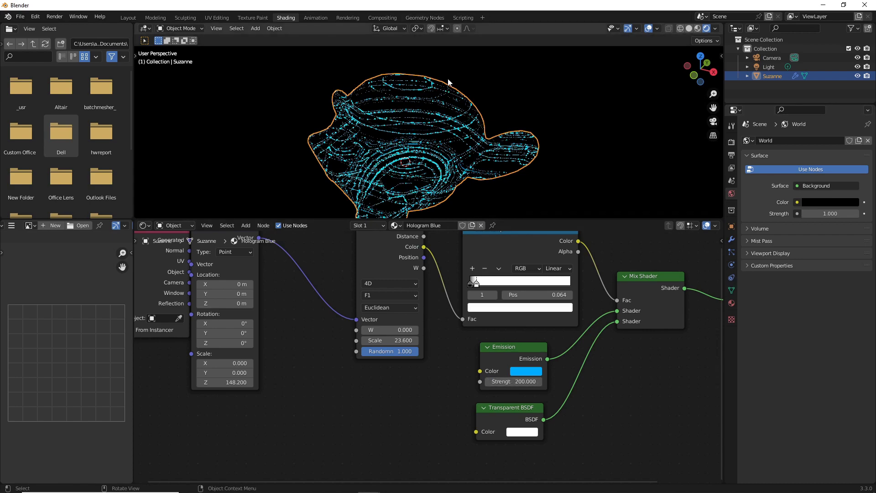
middle_click_drag(454, 82, 426, 192)
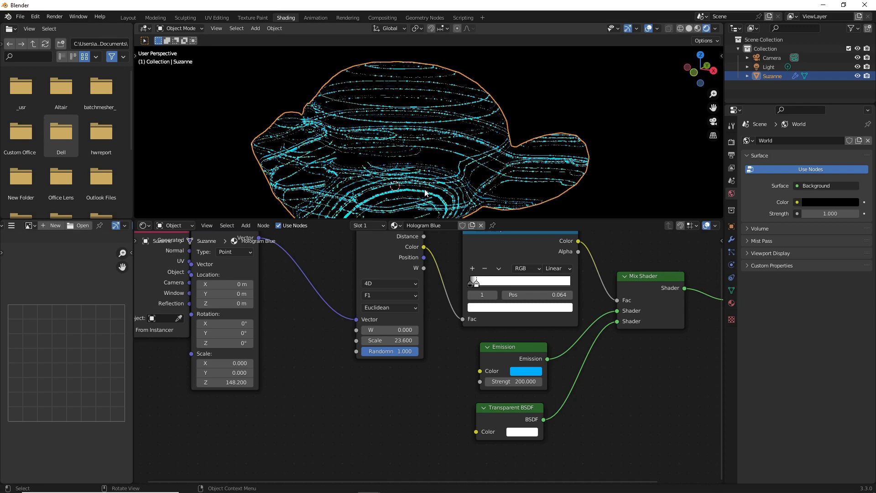
- Insert a Noise Texture on the Mapping-to-Voronoi Vector link and reset Voronoi W to 0
key("shift+a")
left_click(294, 372)
type("noise")
left_click(311, 397)
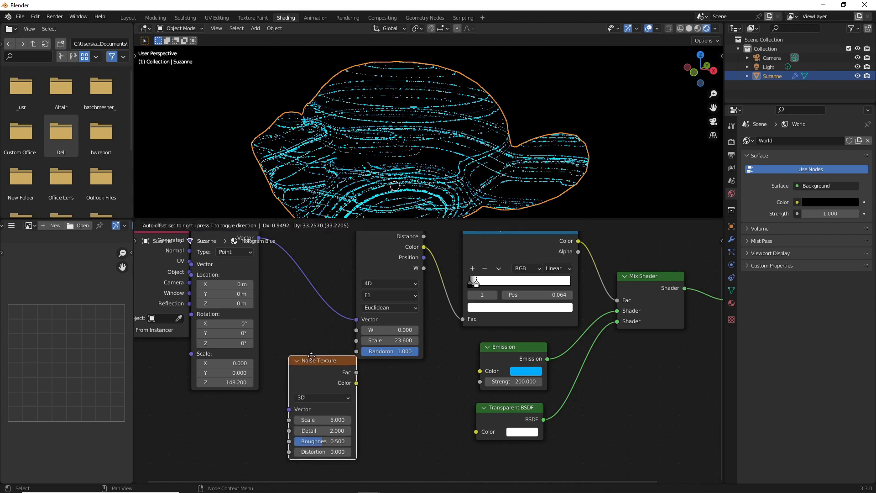
left_click(298, 290)
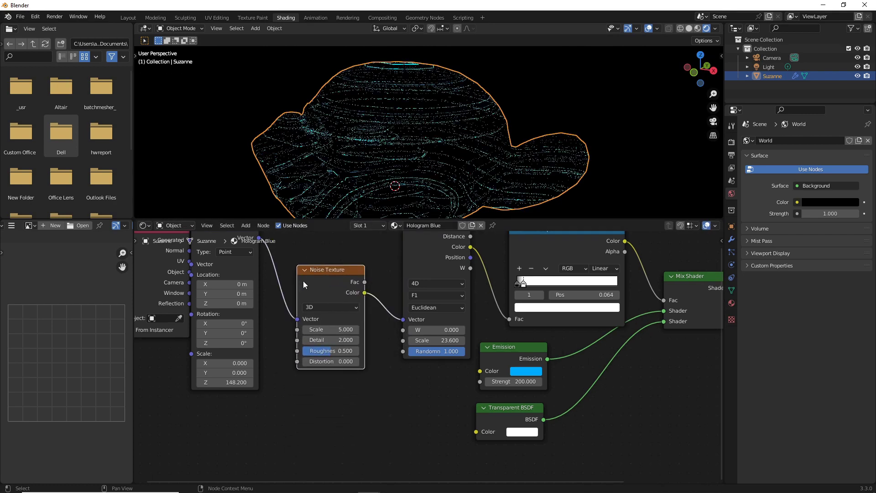
left_click_drag(349, 287, 351, 286)
mouse_move(435, 330)
left_mouse_down()
mouse_move(463, 329)
mouse_move(450, 330)
left_mouse_up()
left_click(432, 332)
type("0")
key("Return")
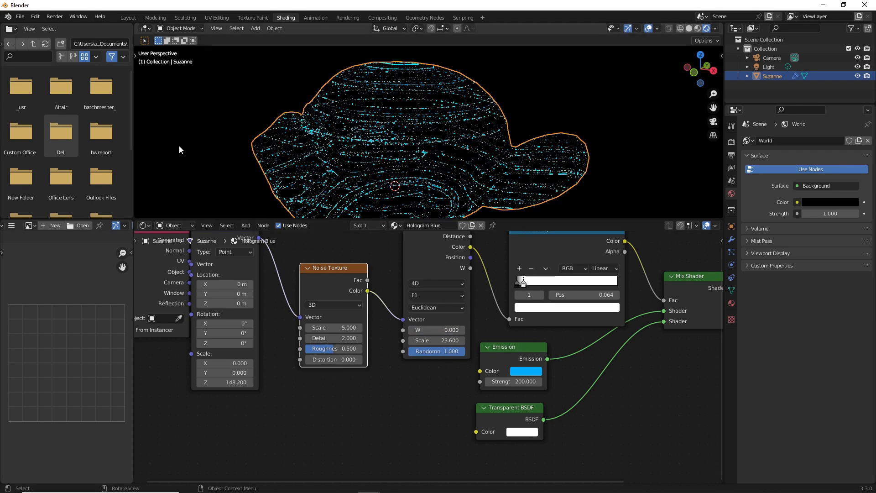
- Turn the file browser into a Timeline and keyframe Voronoi W at 0 on frame 1
left_click(10, 28)
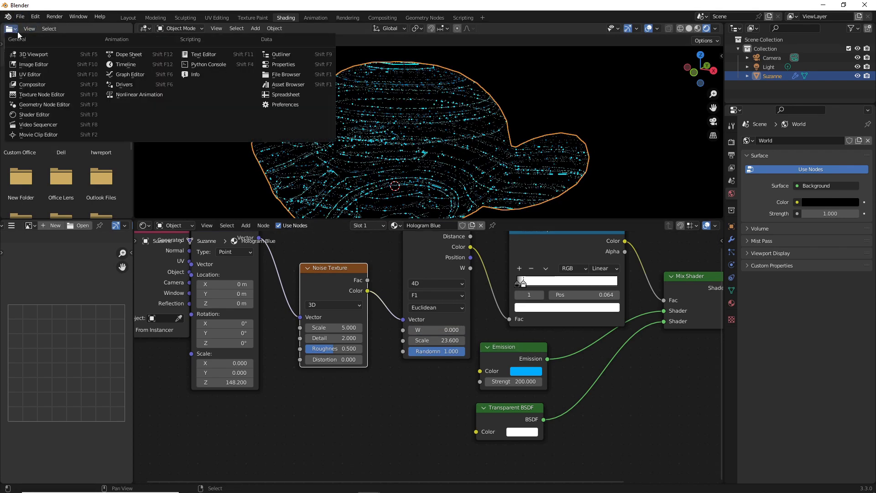
left_click(133, 65)
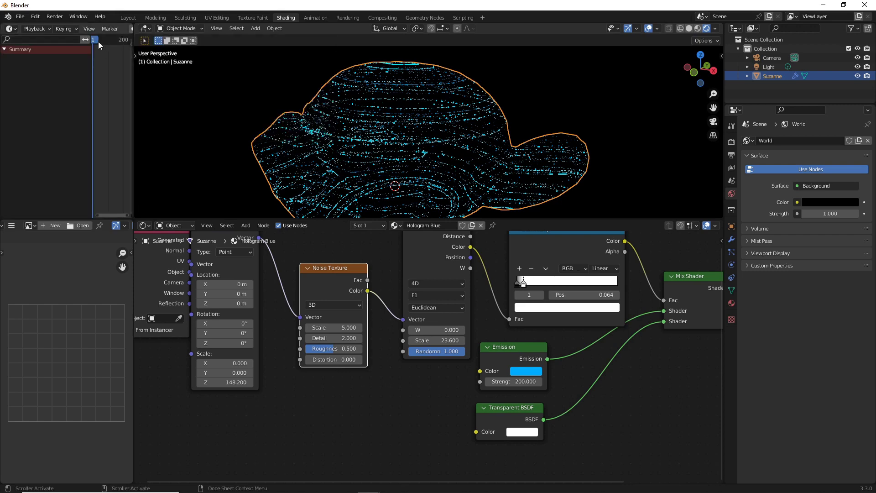
right_click(438, 329)
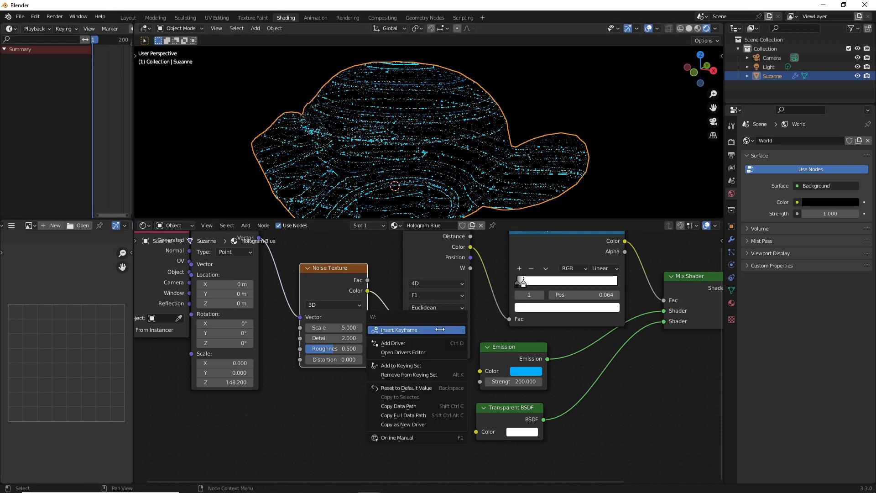
left_click(441, 330)
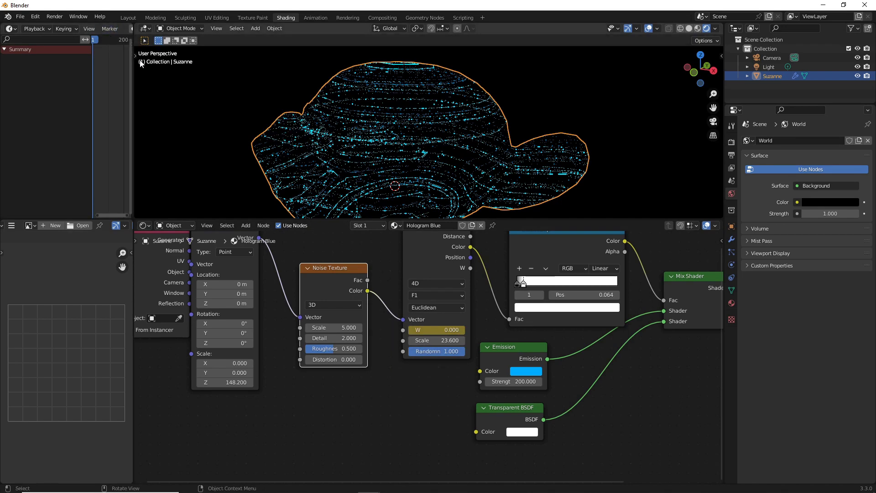
- On frame 250, set Voronoi W to 1 and insert a keyframe
left_click_drag(133, 64, 283, 65)
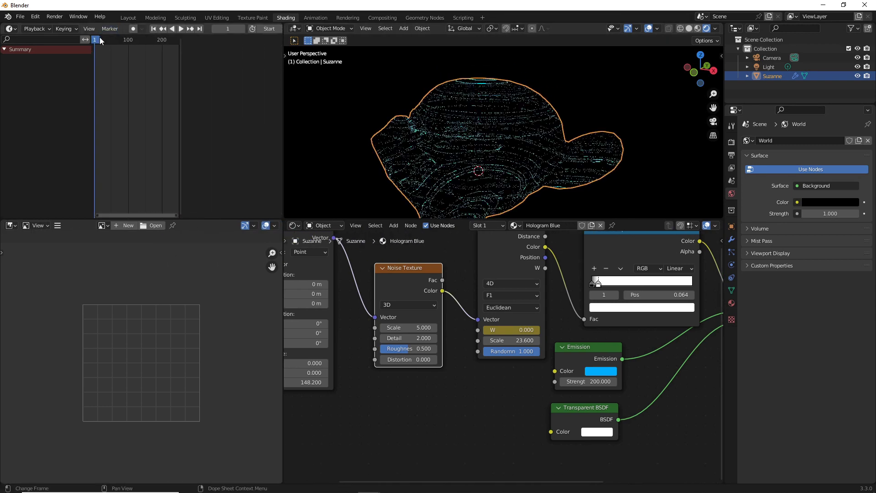
left_click(181, 48)
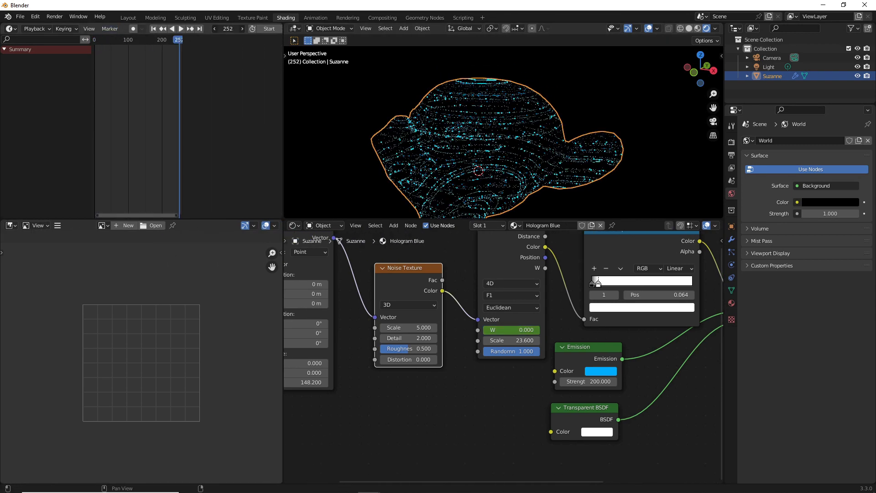
left_click(227, 28)
type("250")
key("Return")
left_click(527, 330)
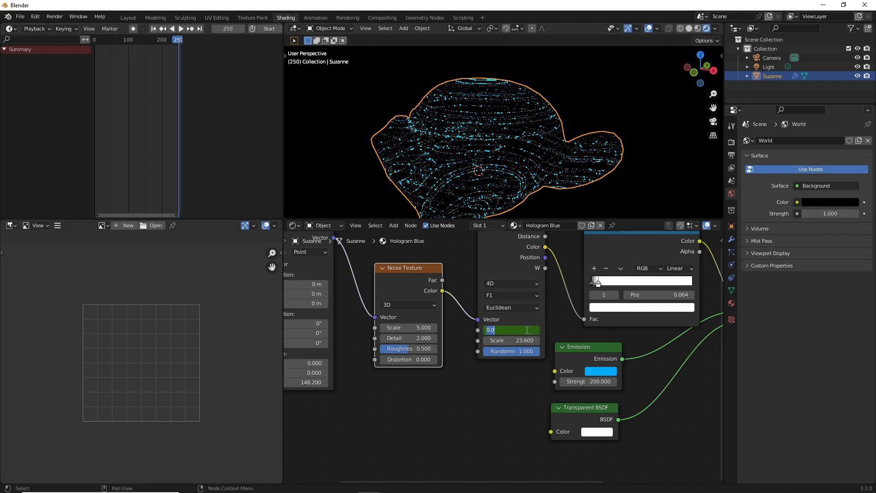
type("10")
key("Return")
right_click(527, 330)
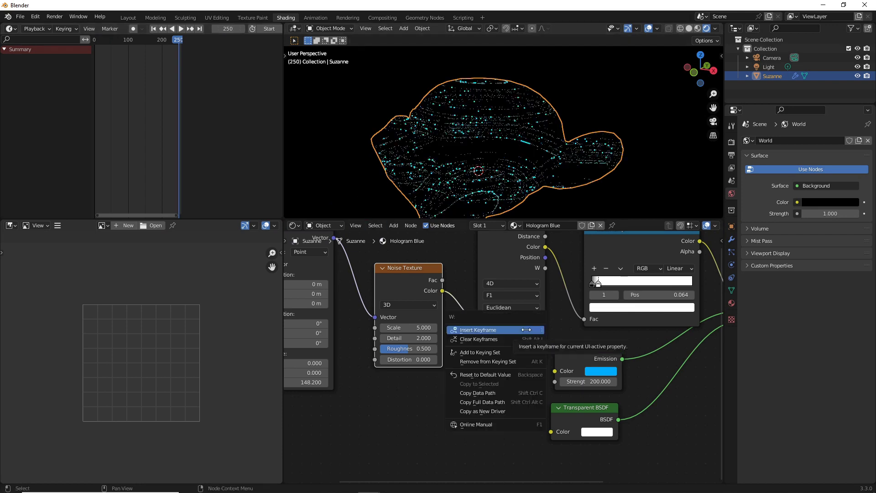
left_click(527, 329)
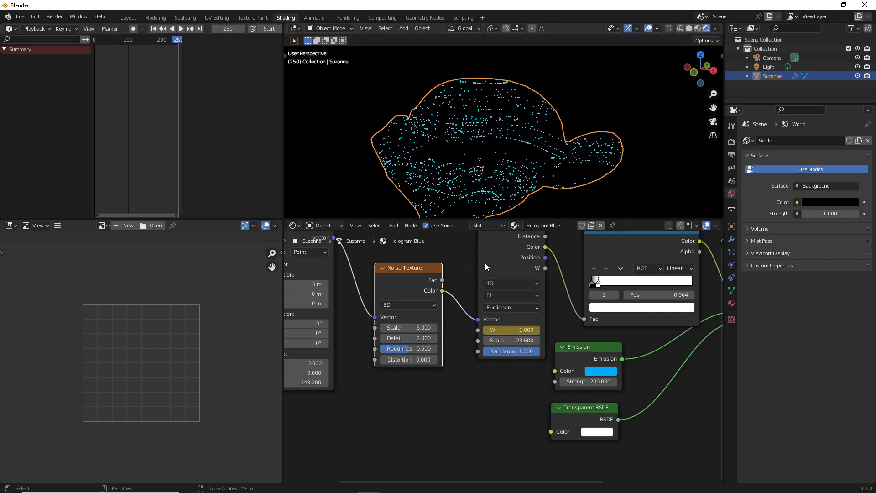
- Play the animation, stop it, and return to the first frame
left_click(178, 29)
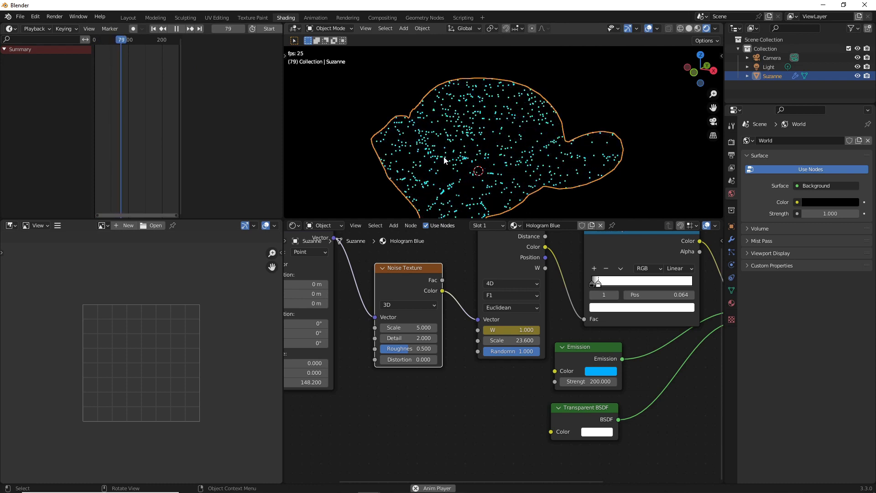
left_click(176, 29)
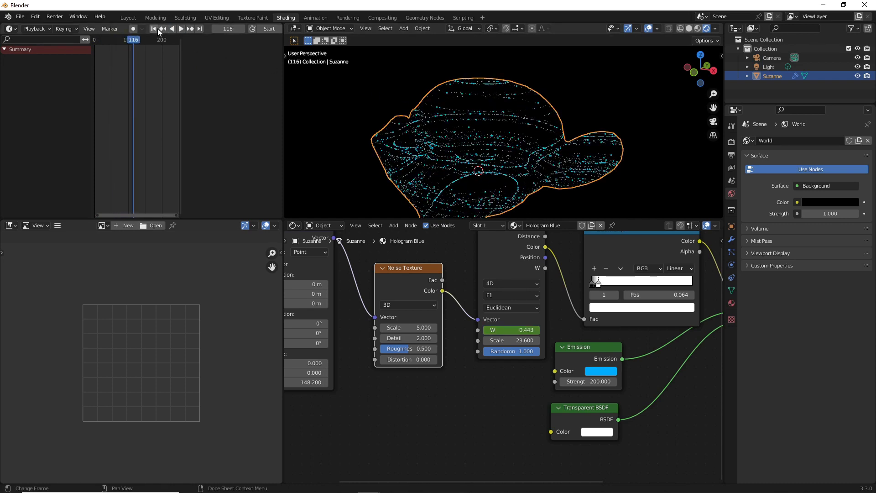
left_click(154, 28)
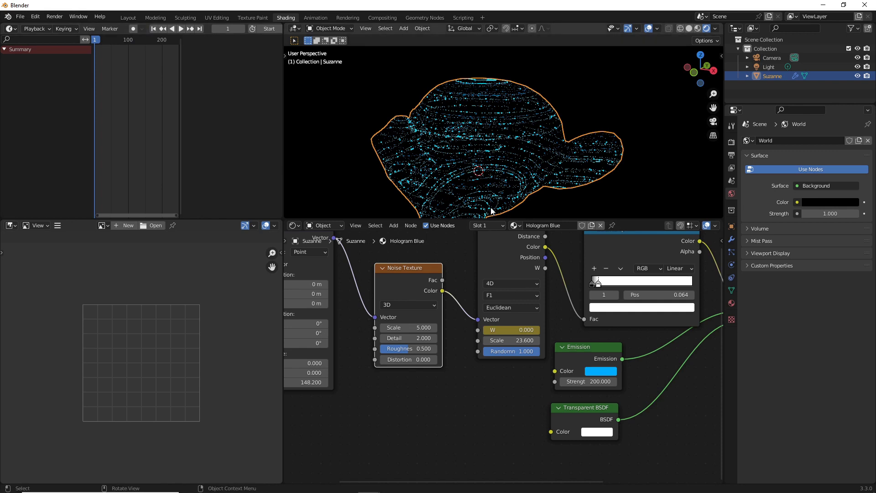
- Set the Voronoi W animation channel to Linear Extrapolation
left_click(504, 245)
left_click(7, 66)
left_click(10, 74)
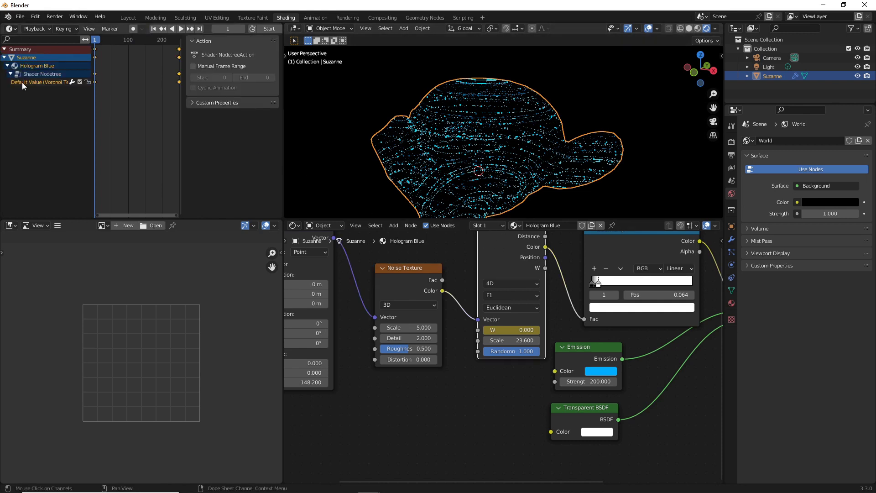
right_click(42, 73)
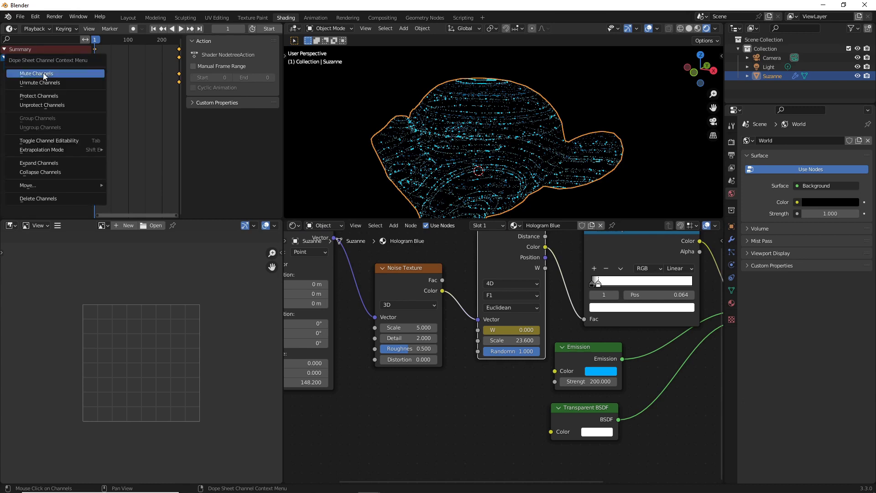
mouse_move(56, 152)
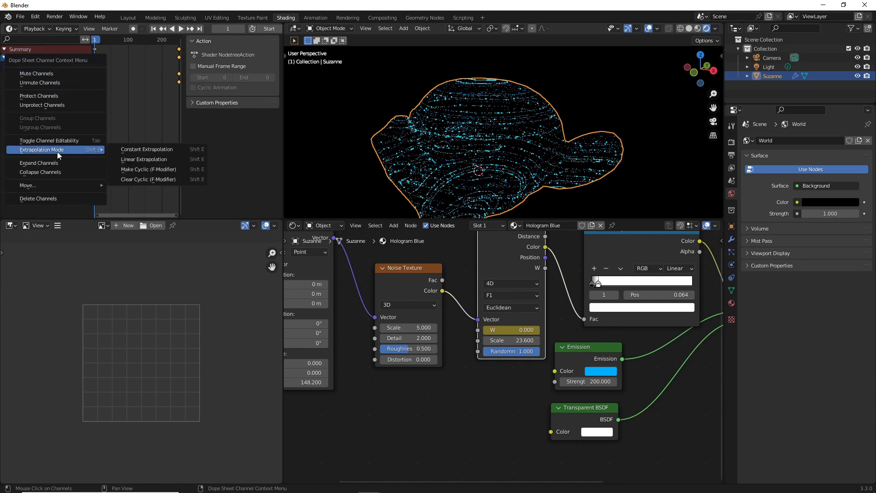
left_click(139, 160)
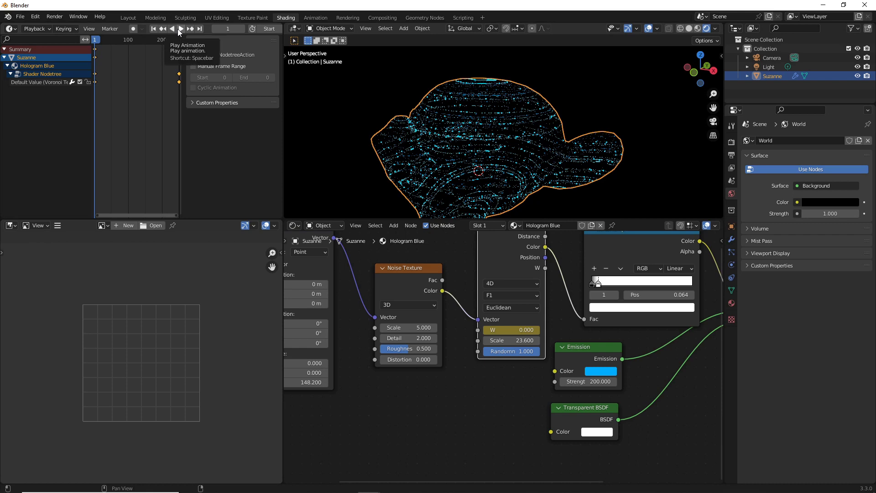
- Preview the hologram animation in Material Preview with the Render properties displayed
key("space")
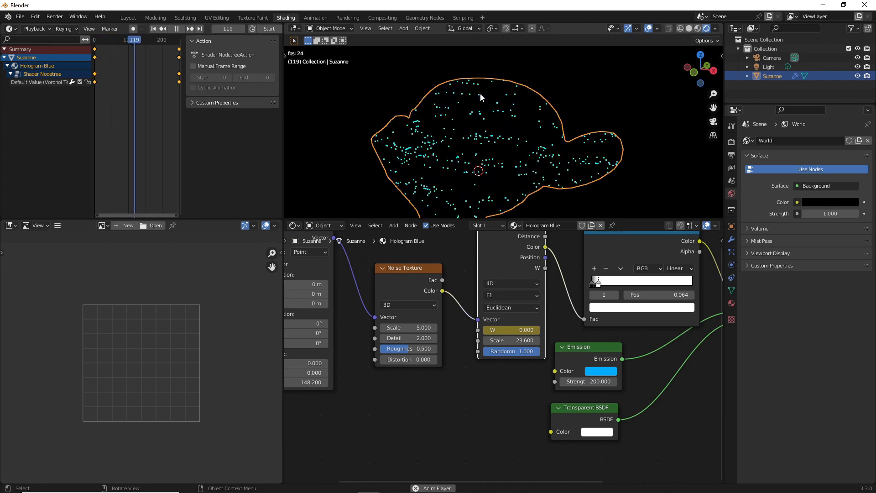
left_click(732, 142)
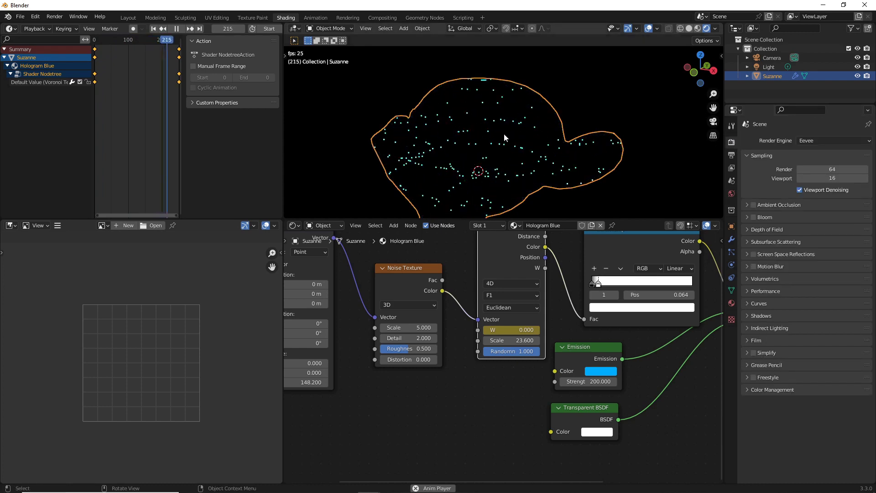
key("space")
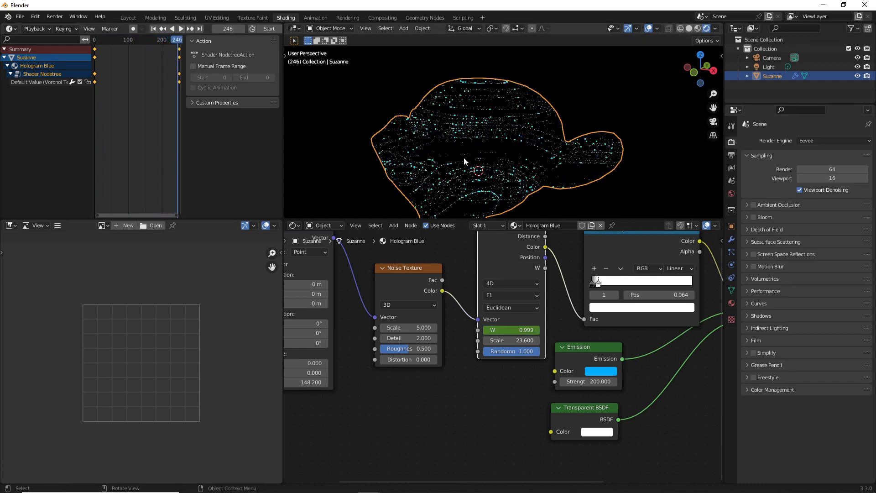
middle_click_drag(461, 141, 442, 141)
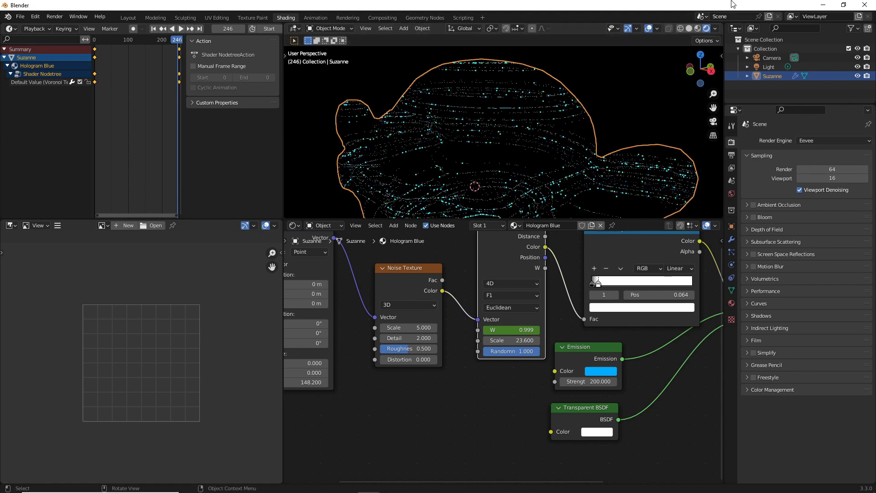
left_click(698, 29)
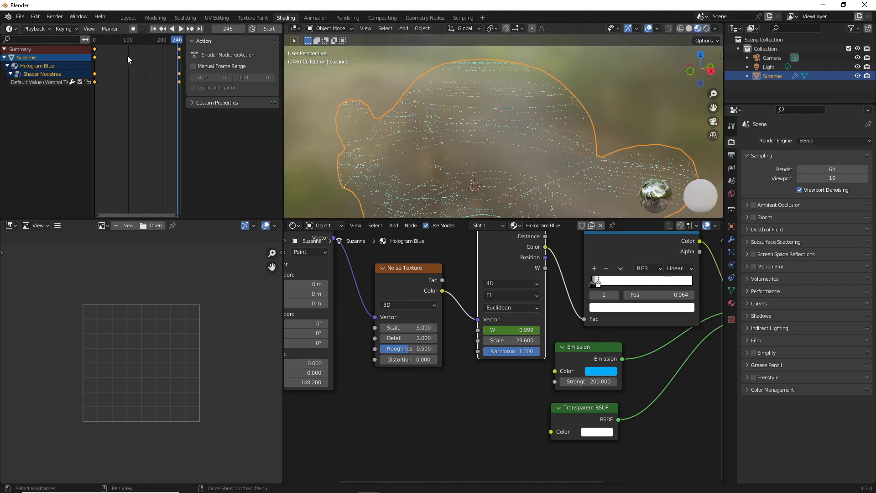
left_click(185, 28)
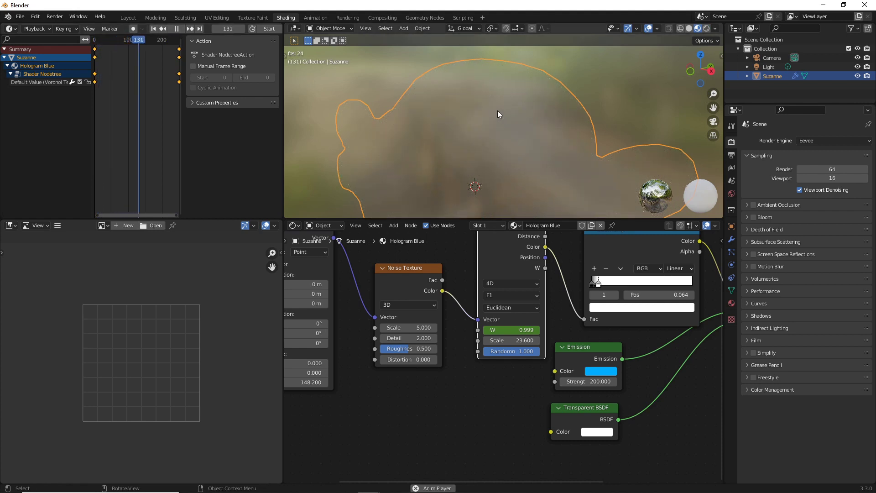
left_click(176, 28)
left_click(154, 28)
- At frame 210, move the ColorRamp white stop to 0.059 and start lowering Mapping Z scale
key("space")
left_click(156, 41)
left_click_drag(156, 43, 104, 42)
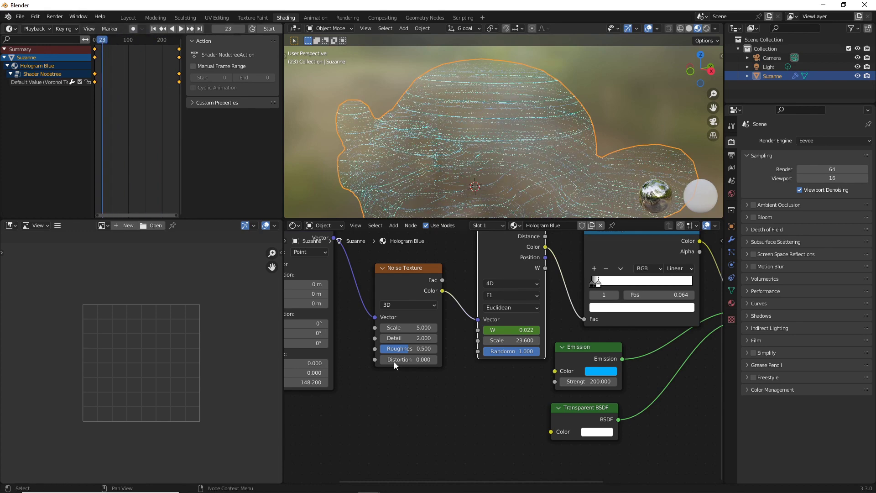
left_click_drag(601, 284, 599, 283)
left_click_drag(311, 382, 308, 382)
- Lower Mapping Z scale to 144.4, then set it to 50 and play back to check
middle_click_drag(360, 410, 499, 399)
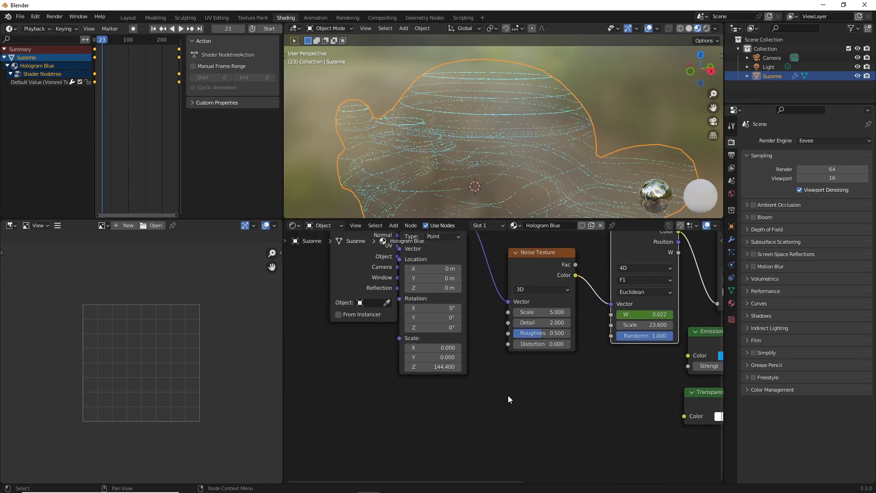
left_click(456, 366)
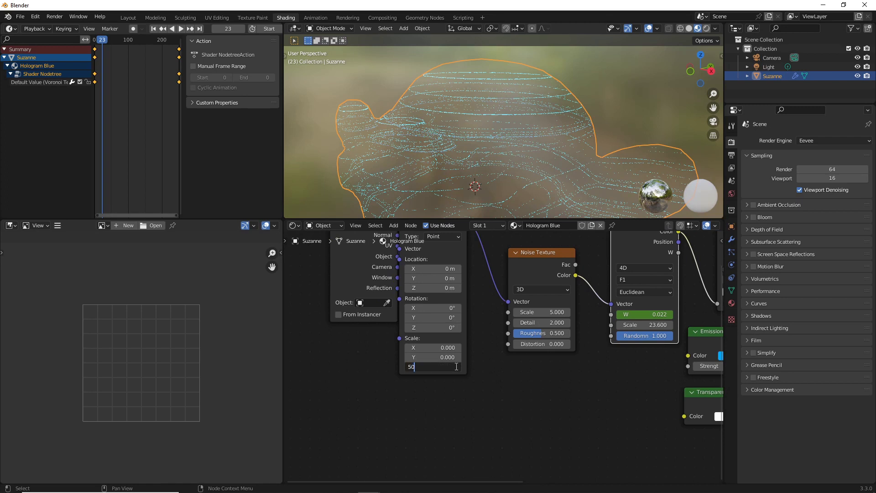
key("Return")
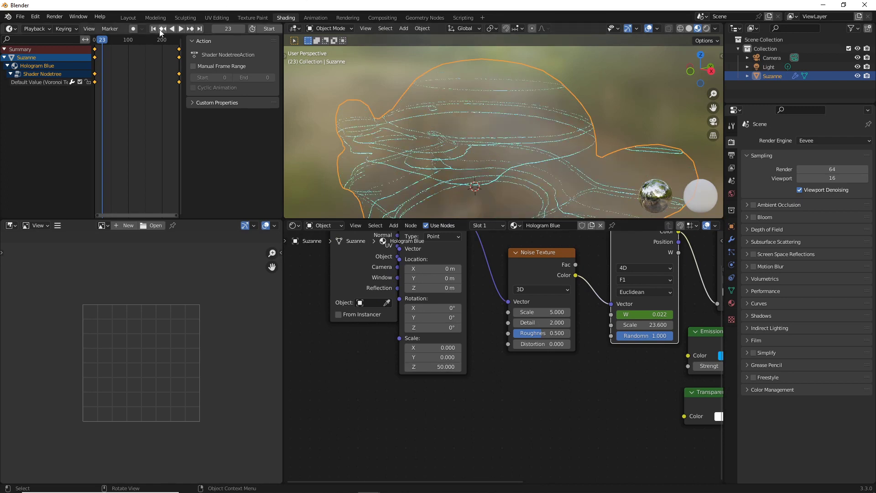
left_click(180, 29)
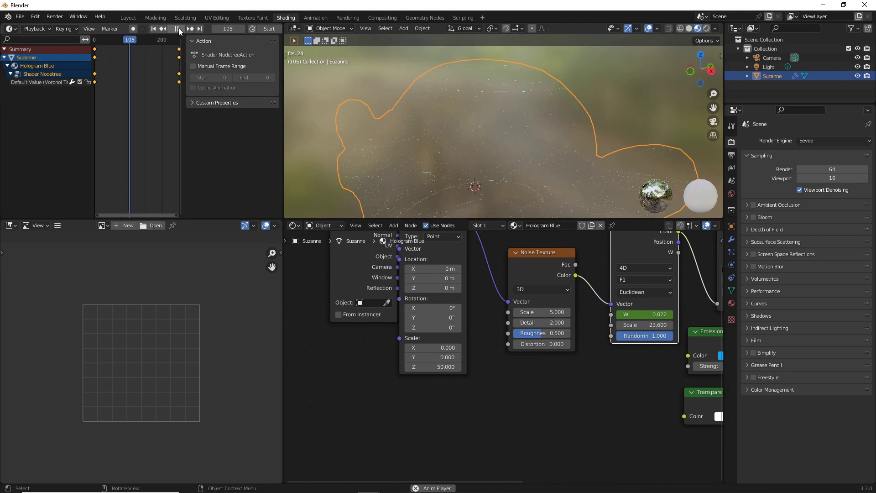
left_click(180, 29)
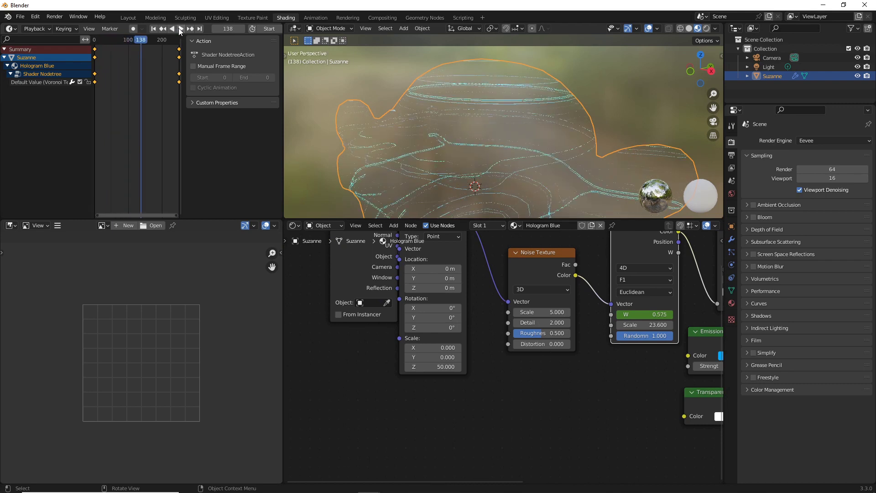
left_click(153, 31)
scroll(590, 406, "down", 5)
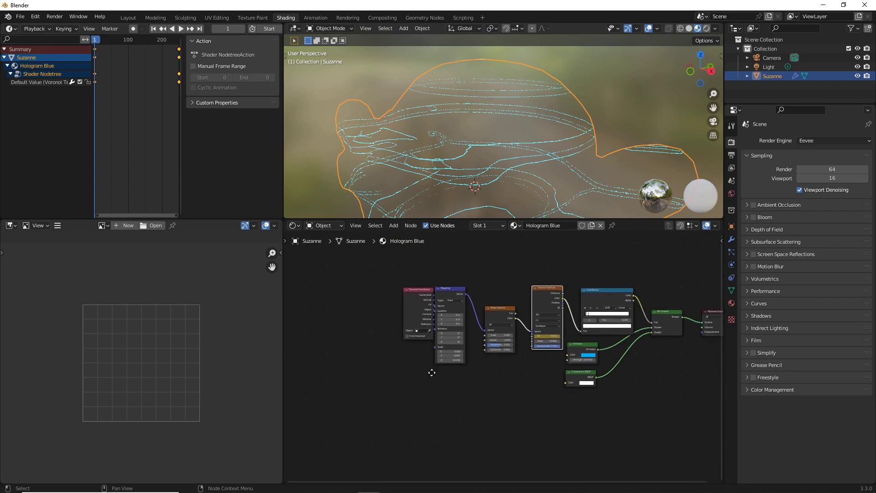
scroll(450, 356, "up", 7)
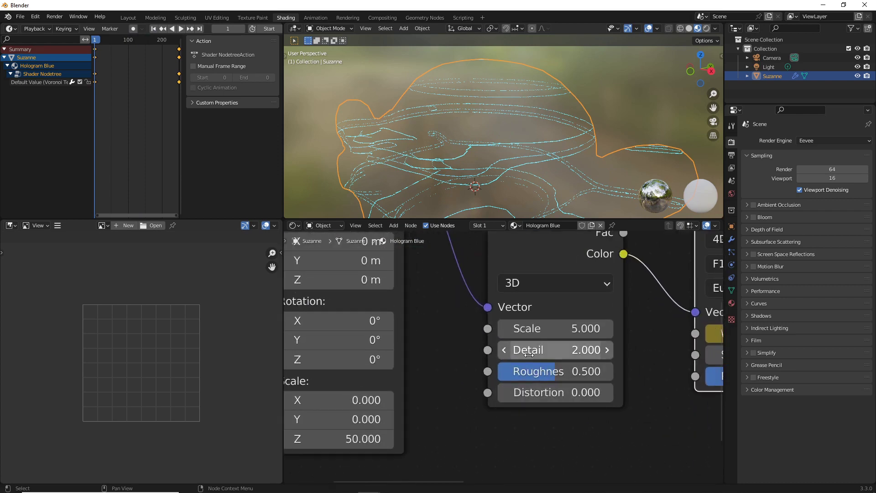
- Raise Noise Detail to 15, Roughness to 0.725, Distortion to 0.8, and switch to Rendered shading
left_click_drag(528, 354, 593, 355)
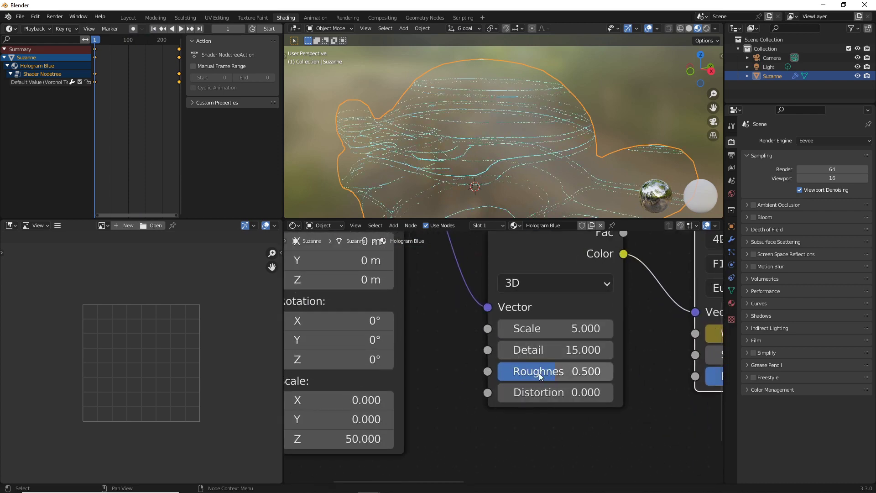
left_click_drag(539, 375, 570, 392)
scroll(593, 434, "down", 6)
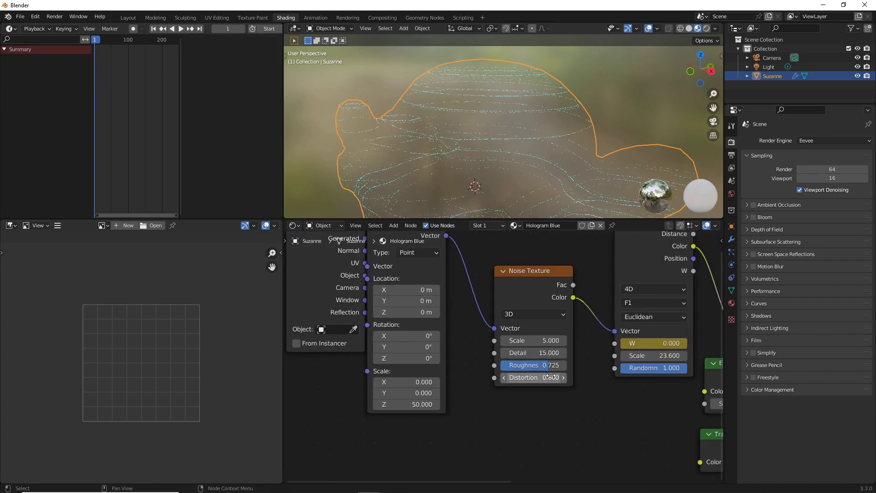
scroll(401, 367, "up", 1)
middle_click_drag(401, 368, 548, 396)
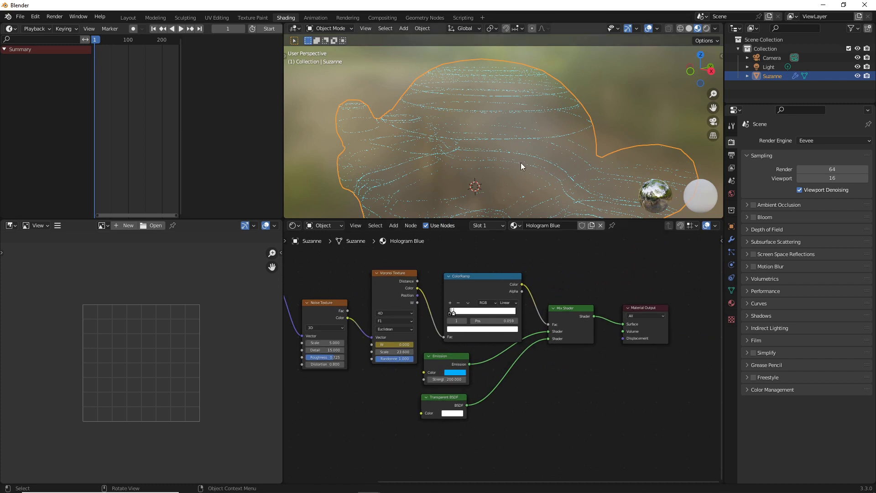
left_click(709, 29)
- Enable Eevee Bloom, Ambient Occlusion and Screen Space Reflections, then deselect Suzanne
scroll(571, 386, "up", 2)
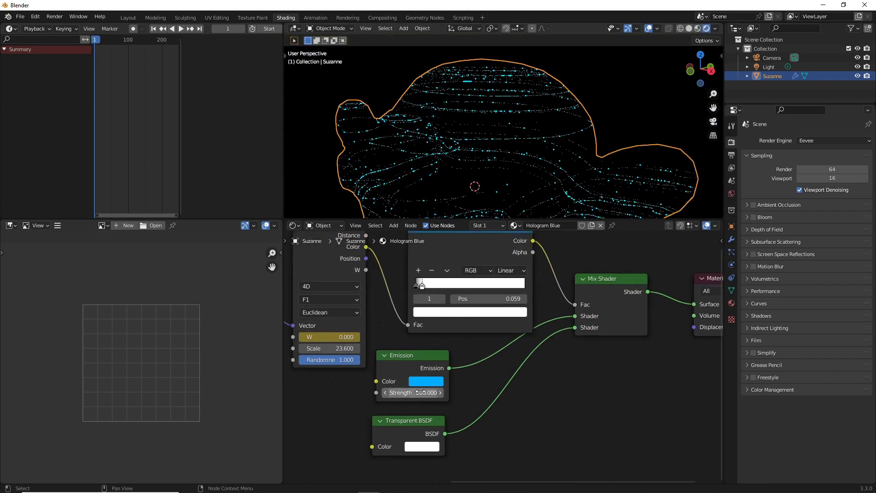
scroll(507, 377, "down", 3)
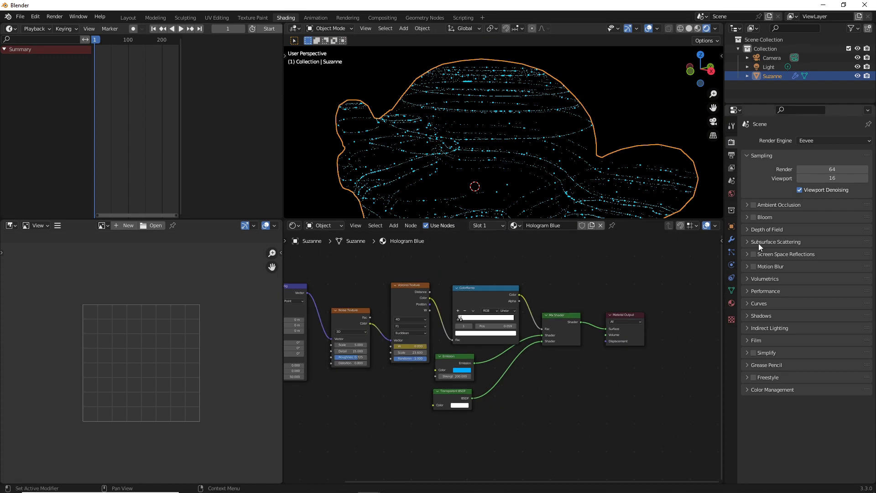
left_click(753, 218)
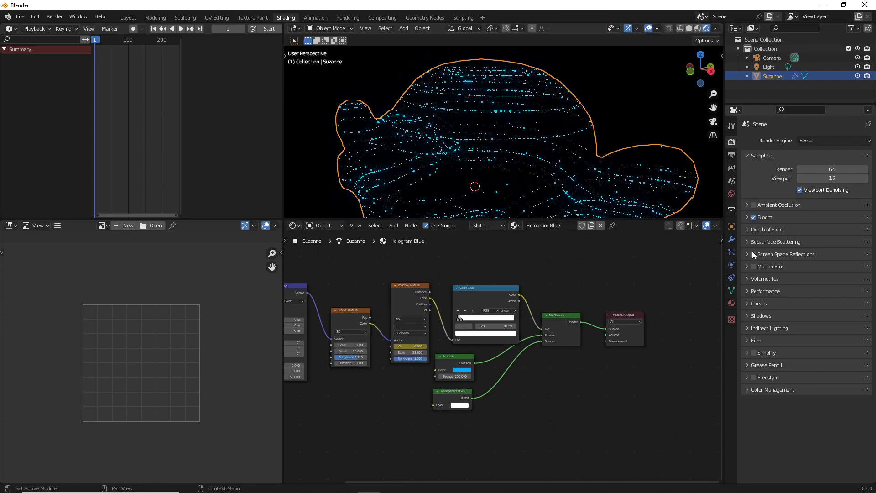
left_click(699, 29)
left_click(706, 29)
left_click(754, 205)
left_click(754, 254)
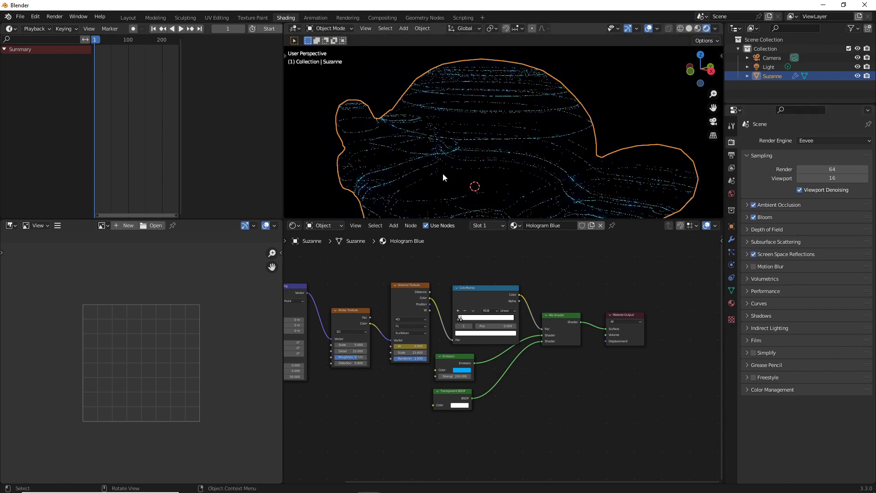
scroll(453, 111, "up", 3)
middle_click_drag(454, 111, 474, 156)
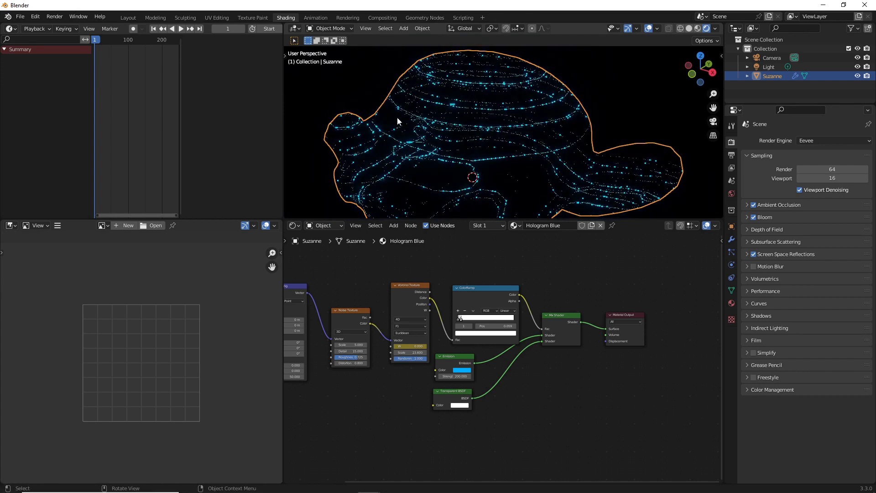
left_click(639, 115)
- Set the Mapping node's Z scale back to 50
middle_click_drag(401, 367, 489, 352)
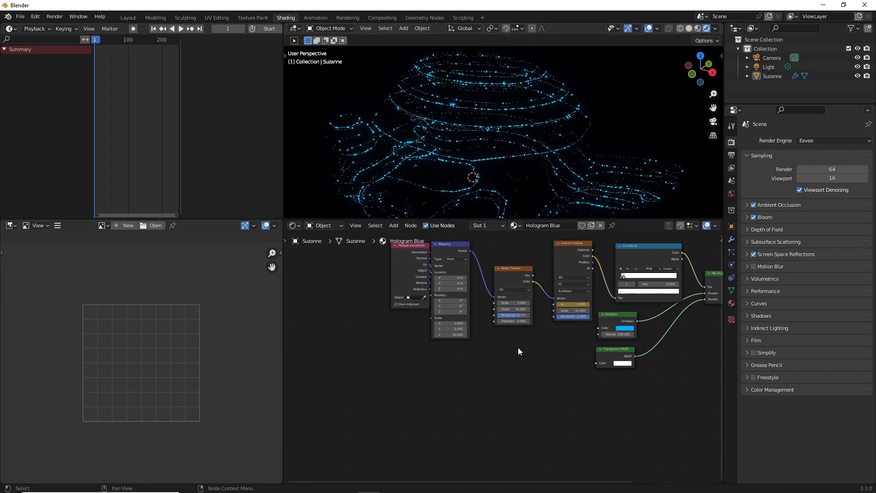
scroll(489, 353, "up", 3)
mouse_move(420, 320)
left_mouse_down()
mouse_move(438, 320)
mouse_move(421, 320)
left_mouse_up()
left_click(428, 322)
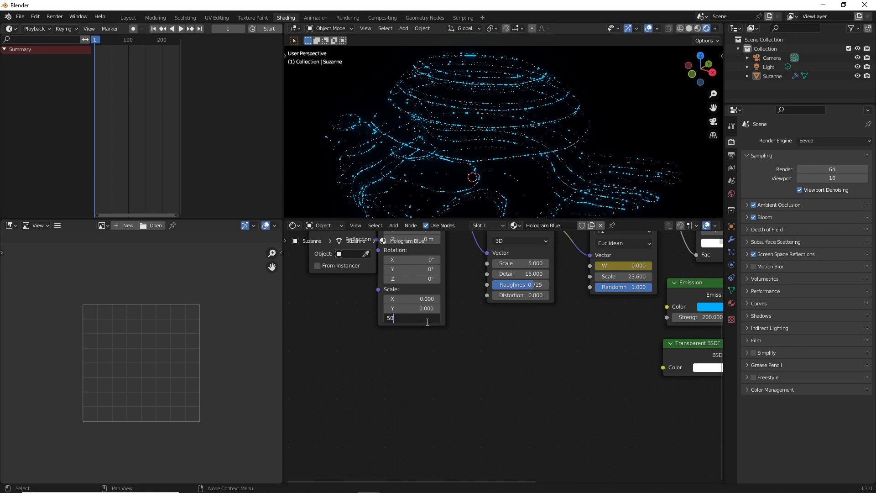
key("Return")
scroll(429, 324, "down", 6)
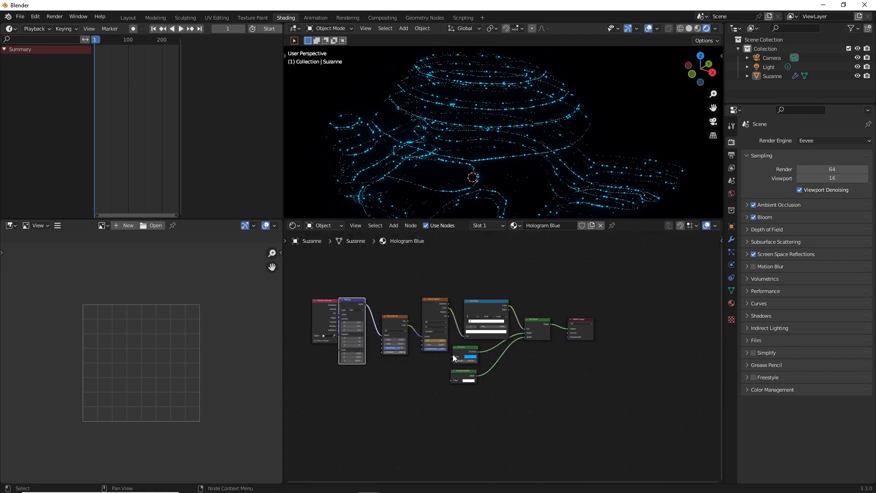
scroll(483, 359, "up", 2)
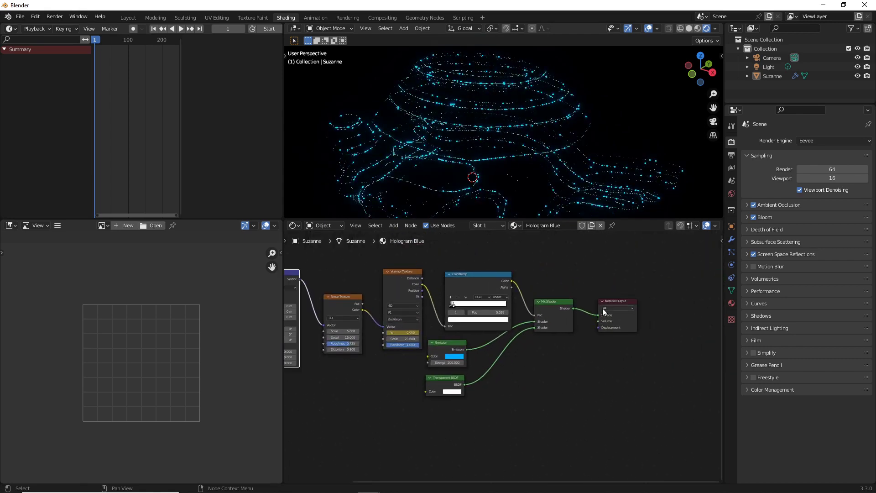
- Move Material Output far right and box-select Texture Coordinate through Mix Shader
left_click_drag(612, 300, 687, 300)
scroll(471, 328, "down", 1)
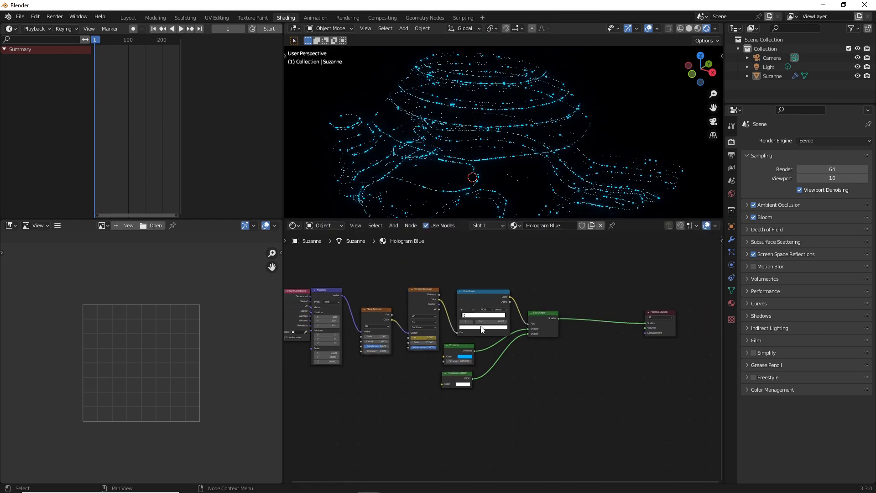
middle_click_drag(393, 354, 469, 346)
left_click_drag(368, 272, 663, 328)
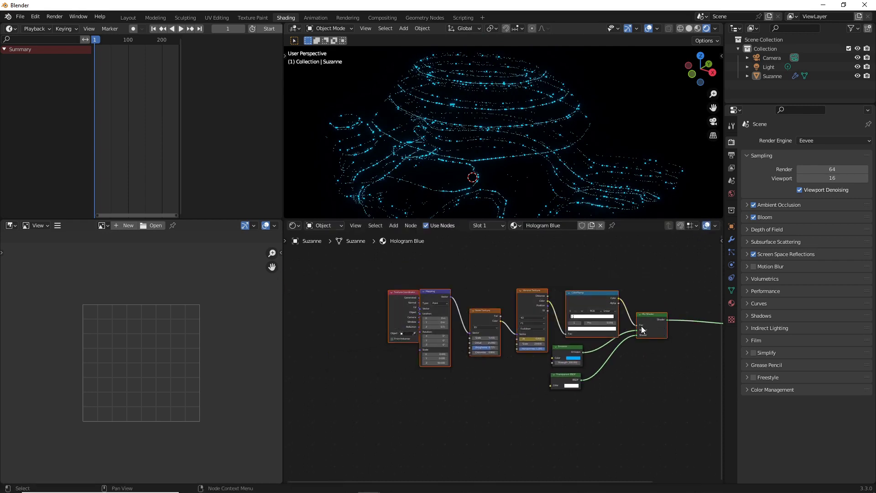
- Duplicate the six line-pattern nodes above the originals and move Material Output up-right
key("shift+d")
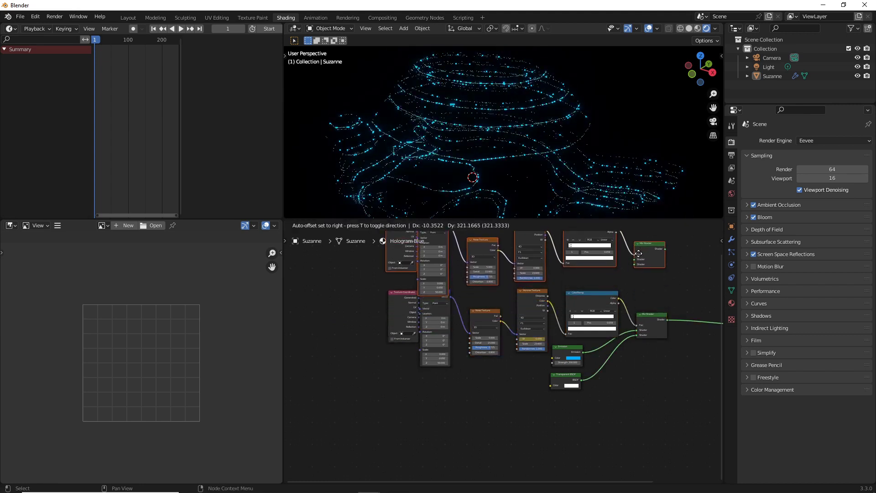
left_click(634, 283)
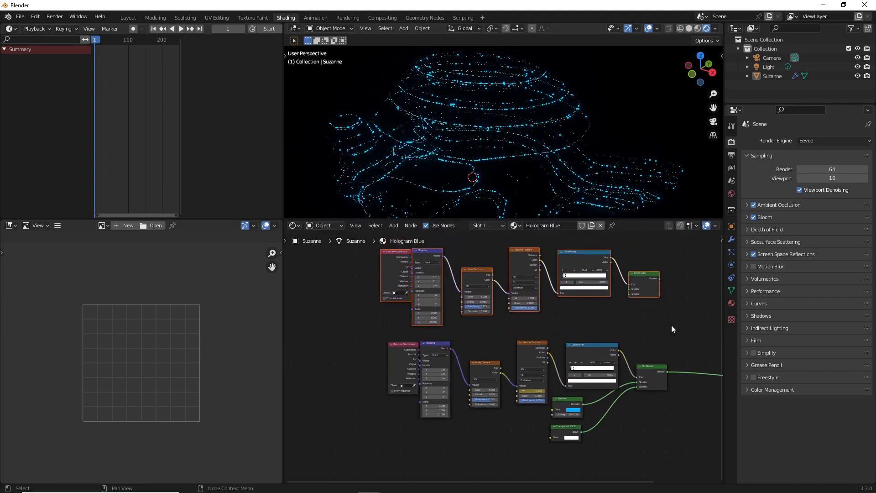
middle_click_drag(672, 325, 495, 333)
left_click_drag(583, 360, 618, 316)
- Insert an Add Shader on the output link and connect the copied Mix Shader into it
key("shift+a")
left_click(505, 311)
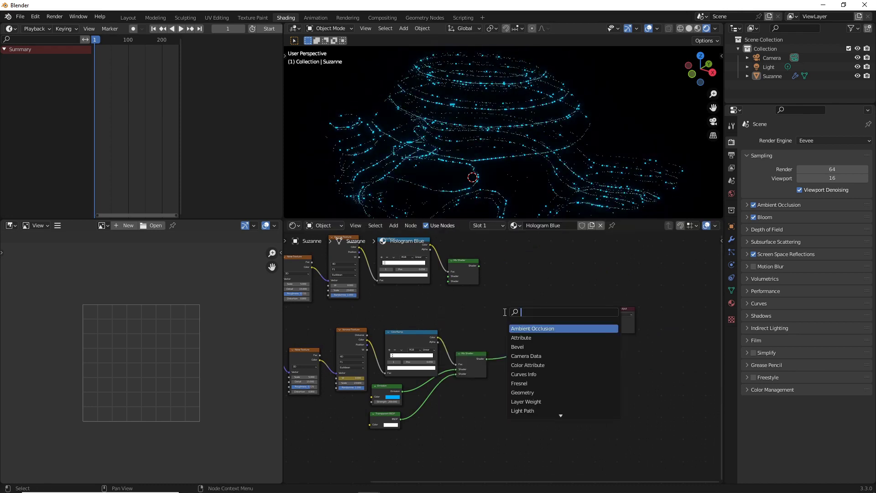
type("add")
left_click(534, 329)
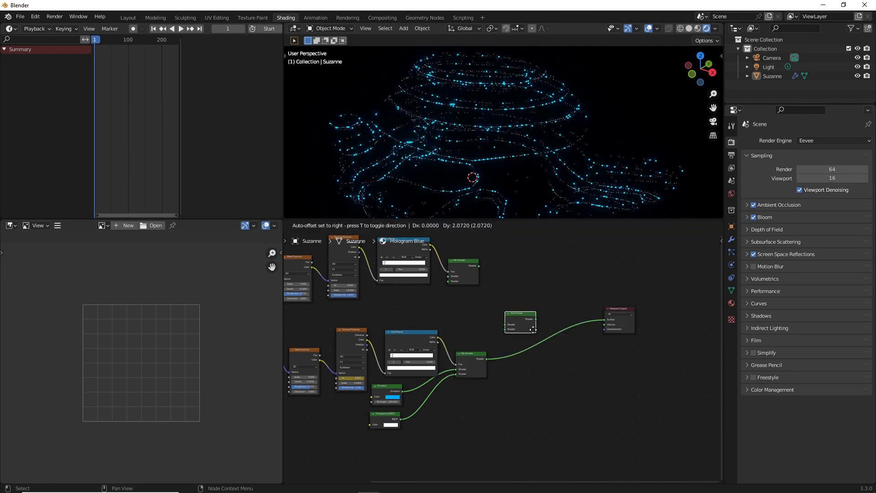
left_click(552, 332)
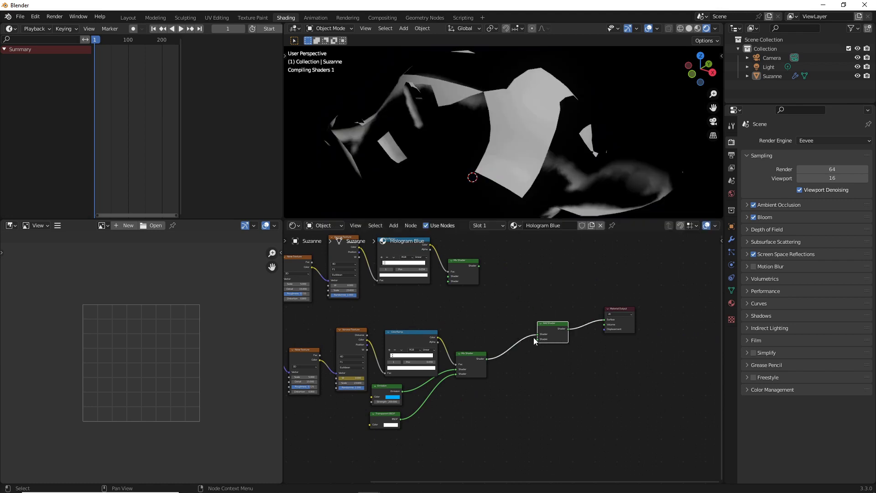
left_click(535, 334)
left_click_drag(479, 266, 537, 333)
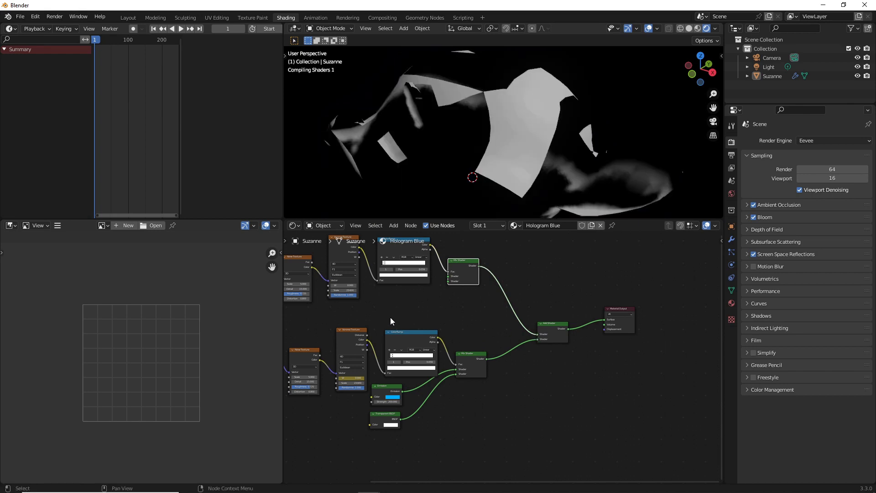
scroll(393, 321, "up", 4)
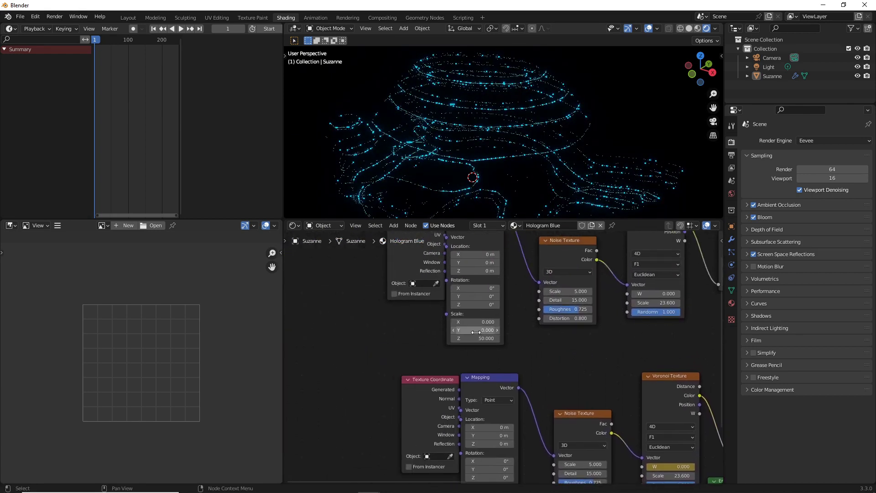
- Set the copied Mapping node's Scale X to 50 and Scale Z to 0
scroll(475, 331, "up", 2)
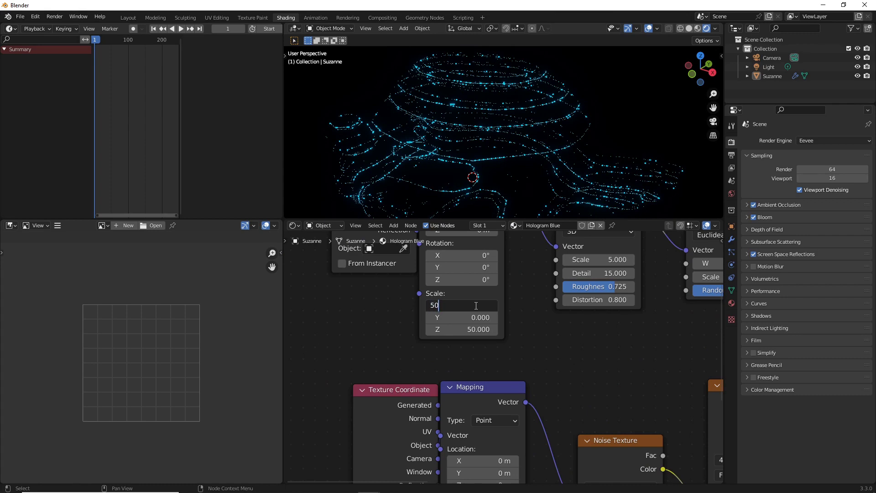
key("Return")
key("BackSpace")
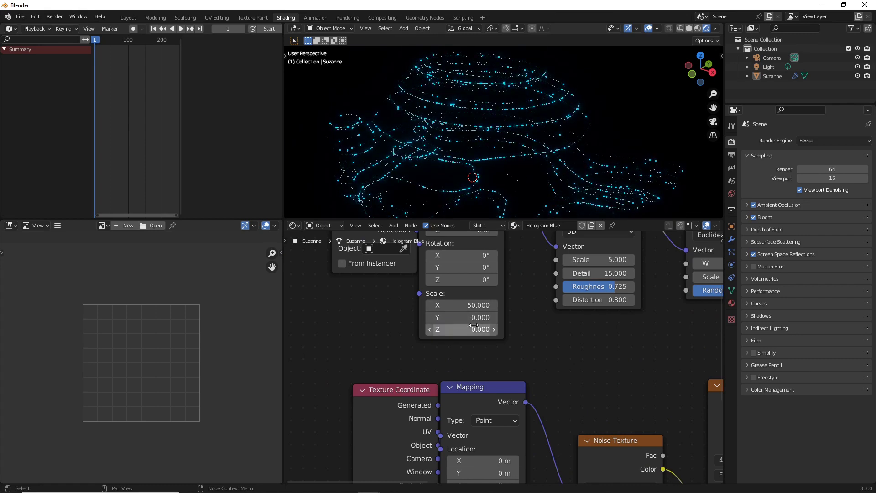
scroll(541, 317, "down", 3)
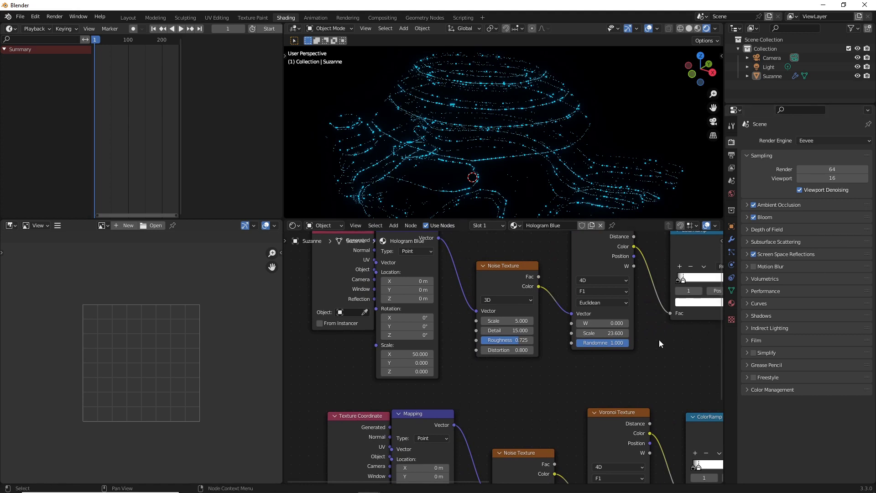
- Wire Emission and Transparent BSDF into the copied Mix Shader and inspect the crossing lines
middle_click_drag(658, 340, 498, 312)
scroll(538, 305, "down", 4)
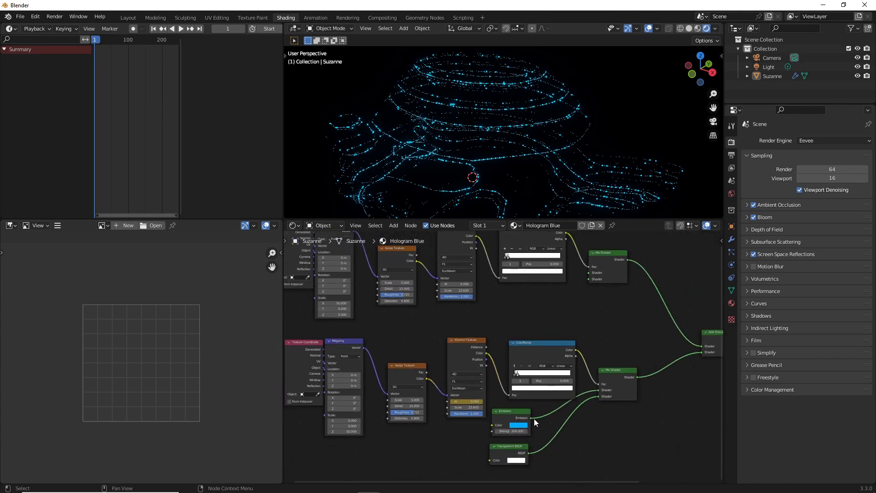
left_click_drag(529, 418, 587, 273)
left_click_drag(528, 452, 590, 281)
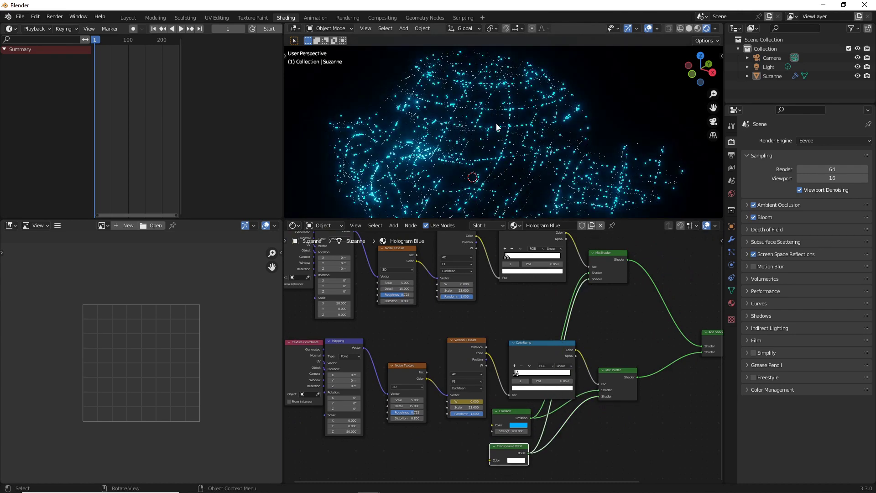
middle_click_drag(496, 124, 538, 207)
scroll(607, 316, "down", 2)
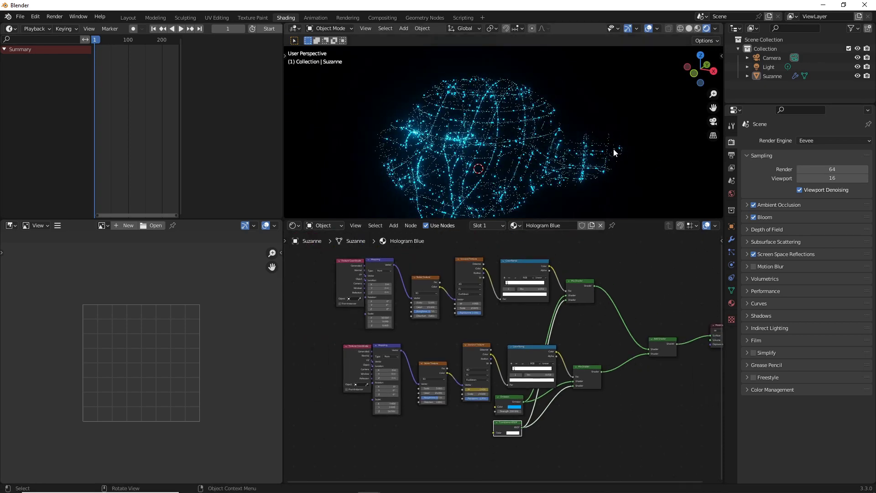
scroll(628, 321, "up", 3)
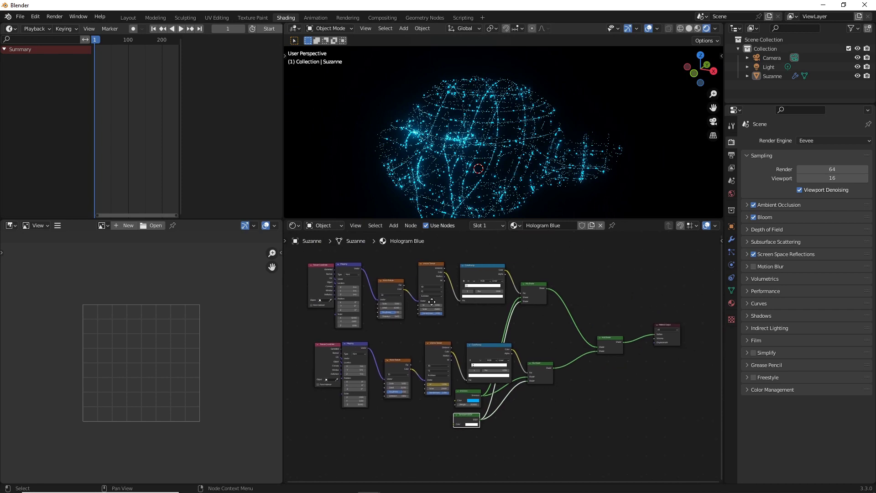
middle_click_drag(556, 319, 454, 318)
- Place a second Add Shader before Material Output, feeding the first Add Shader into its lower input
scroll(490, 294, "up", 1)
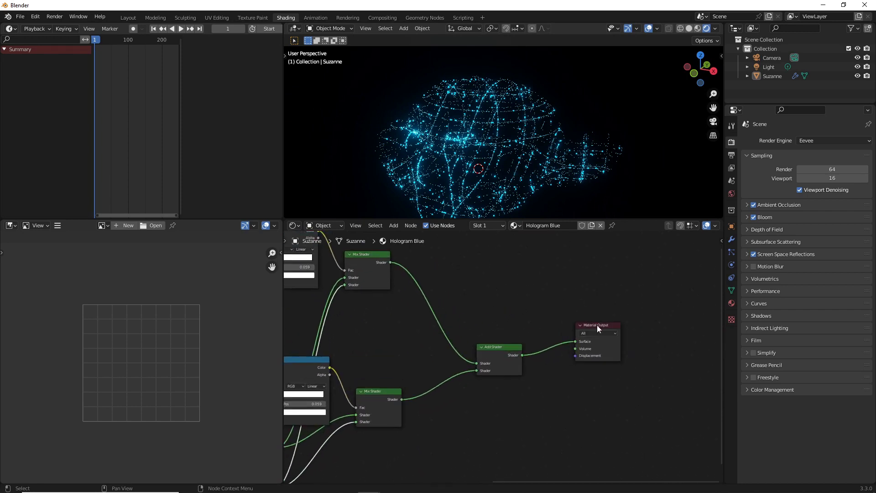
left_click_drag(597, 325, 684, 301)
left_click(615, 297)
key("shift+a")
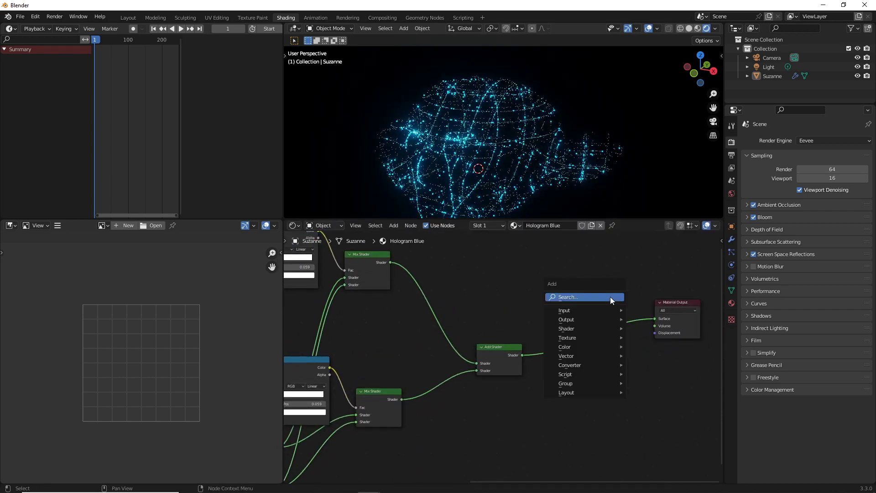
left_click(610, 297)
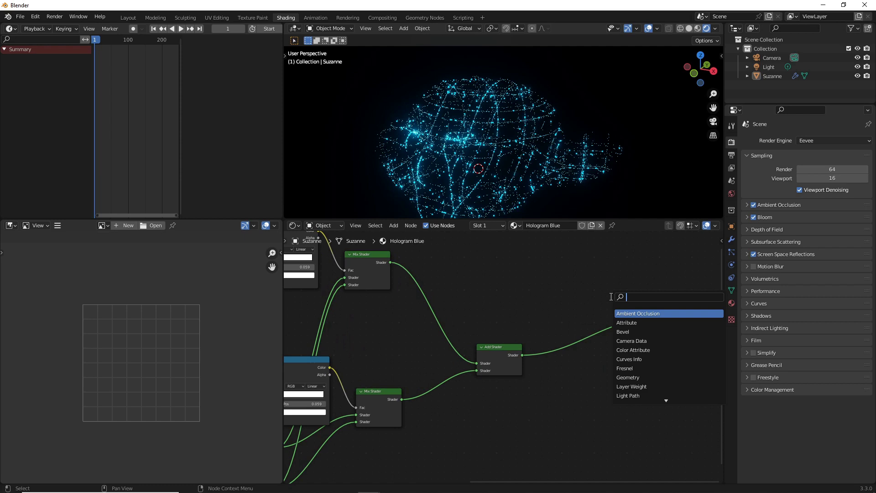
type("add")
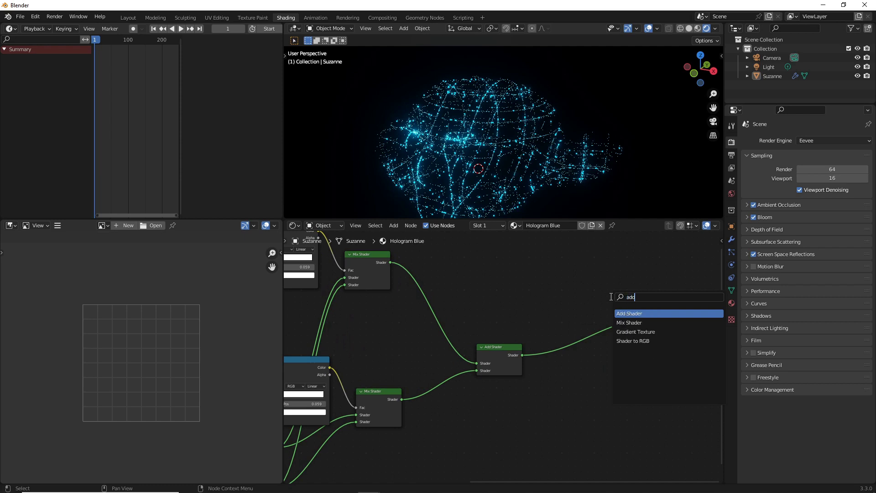
left_click(630, 313)
left_click(606, 317)
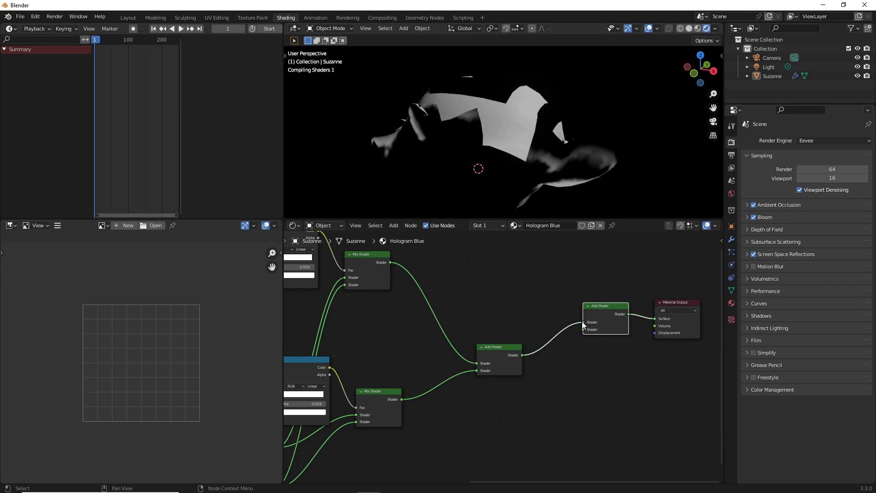
left_click(531, 343)
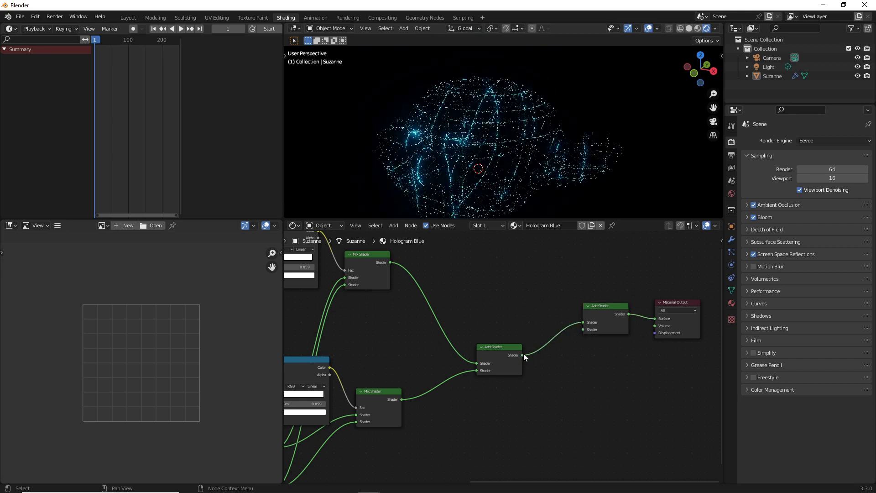
left_click_drag(522, 355, 590, 357)
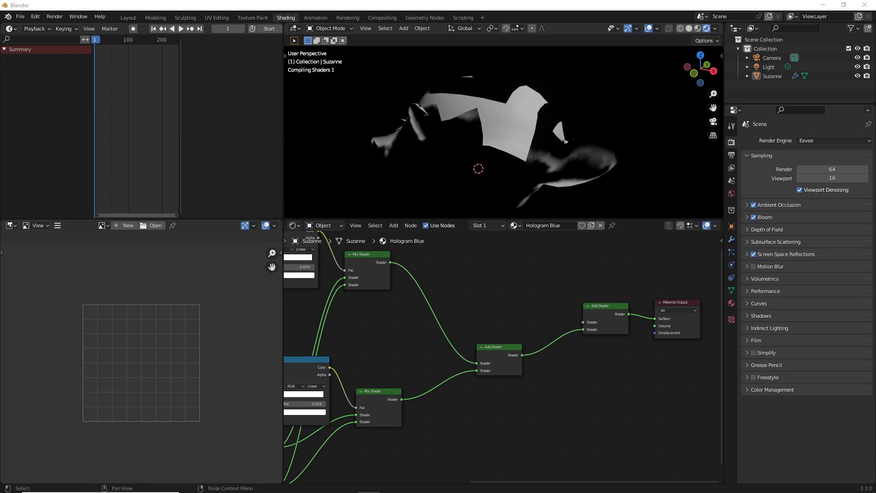
- Add a Mix Shader connected into the second Add Shader
key("shift+a")
left_click(503, 291)
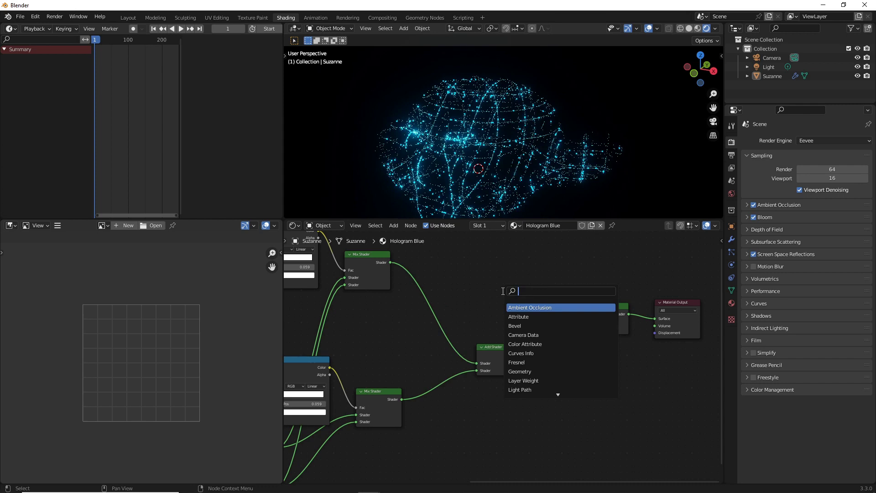
type("mix")
key("Down")
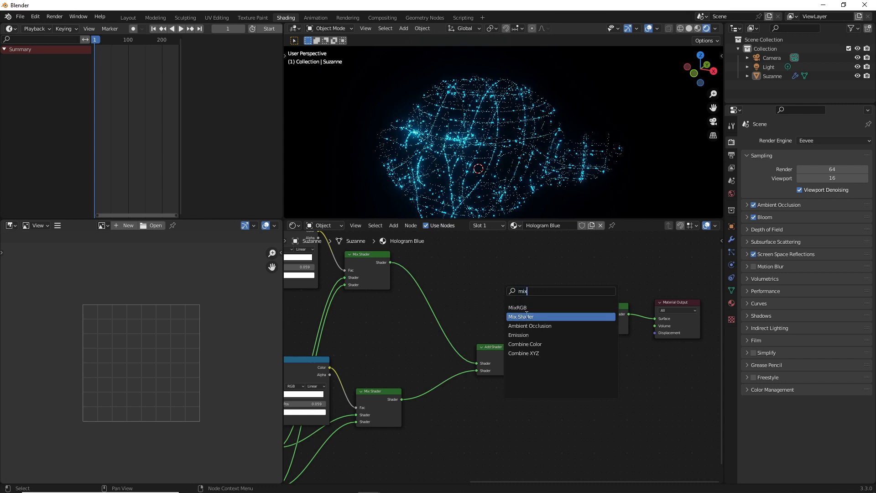
key("Return")
left_click(530, 275)
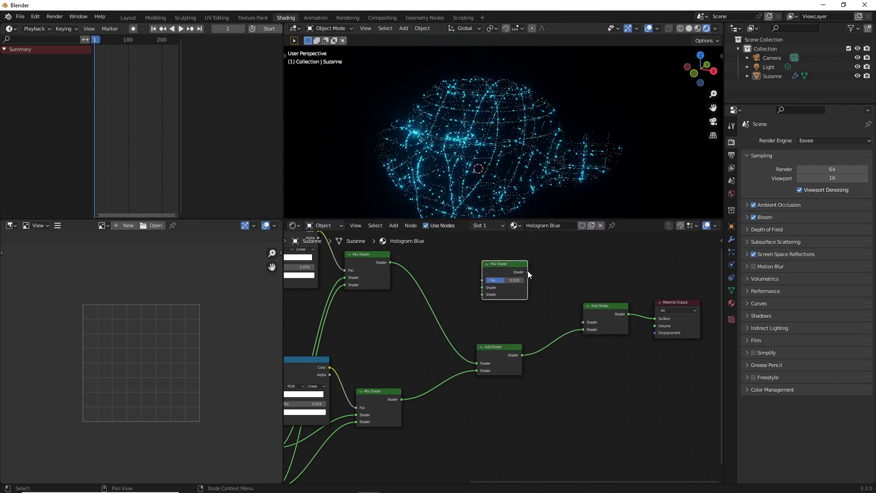
left_click_drag(528, 272, 590, 326)
left_click_drag(544, 279, 588, 242)
left_click(525, 292)
- Add an Emission node feeding the new Mix Shader
key("shift+a")
left_click(495, 305)
type("emission")
key("Return")
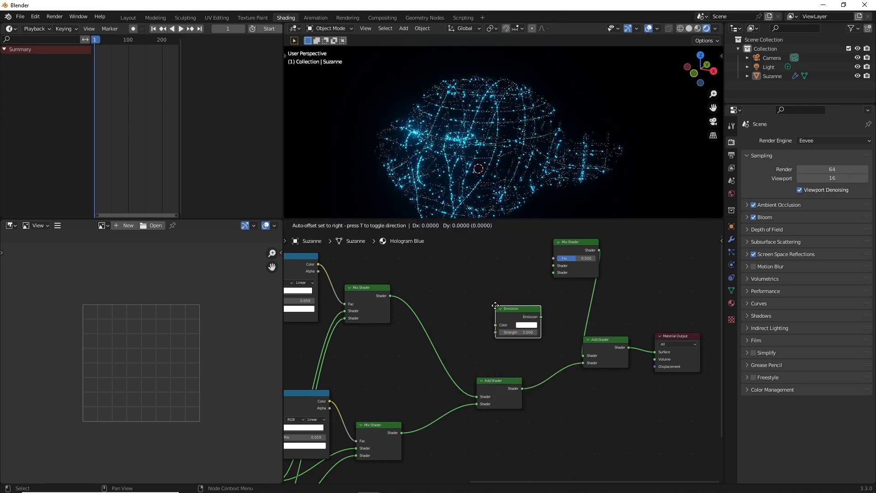
left_click(465, 276)
left_click_drag(511, 288, 554, 265)
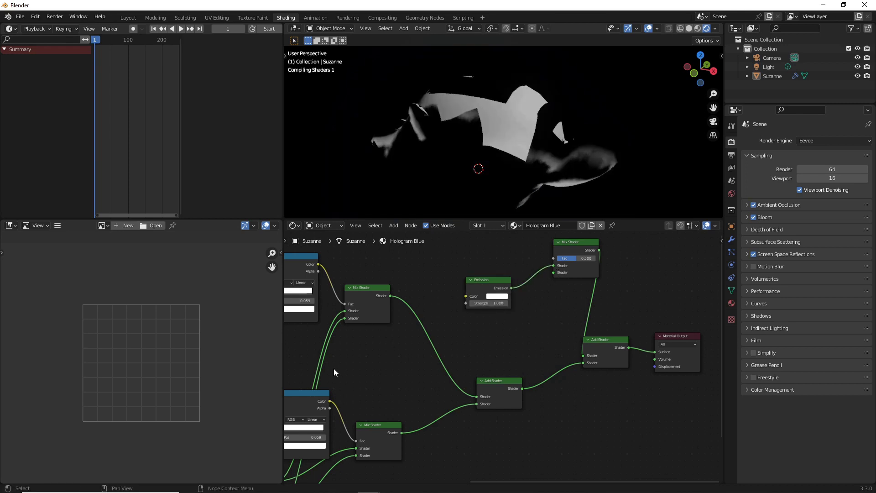
middle_click_drag(410, 375, 532, 348)
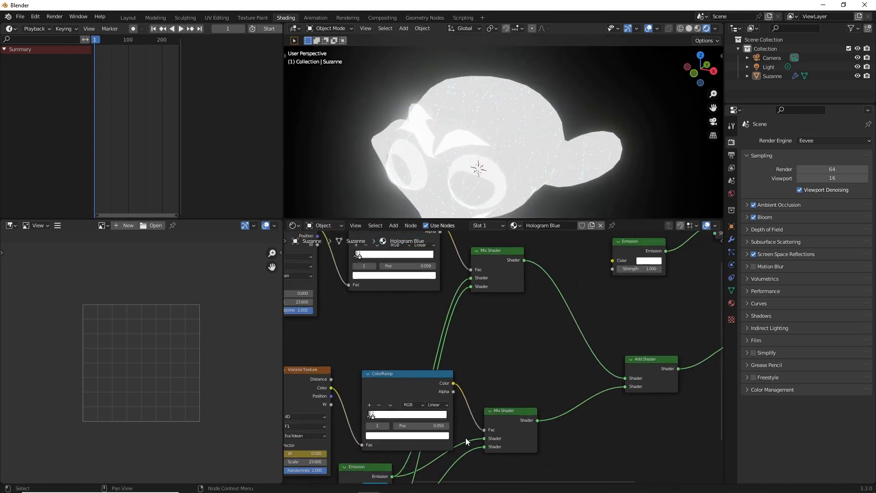
- Give the new Emission node the original's blue colour, hex 00ADFF
middle_click_drag(465, 437, 495, 374)
scroll(495, 373, "up", 1)
left_click(407, 412)
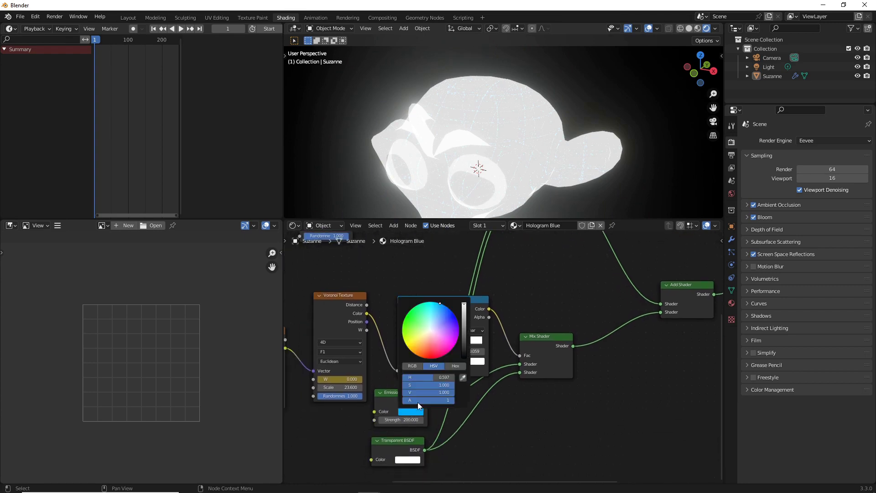
left_click(456, 366)
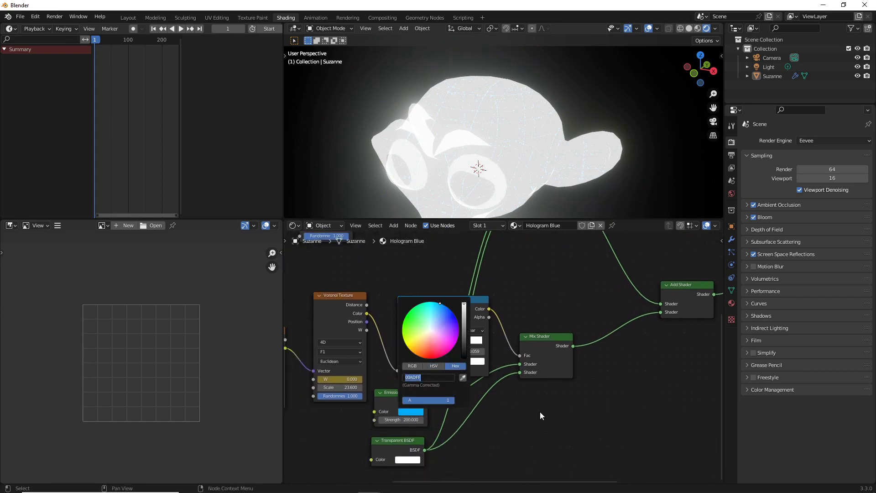
scroll(522, 429, "down", 2)
middle_click_drag(614, 292, 442, 415)
scroll(461, 321, "up", 2)
left_click(466, 348)
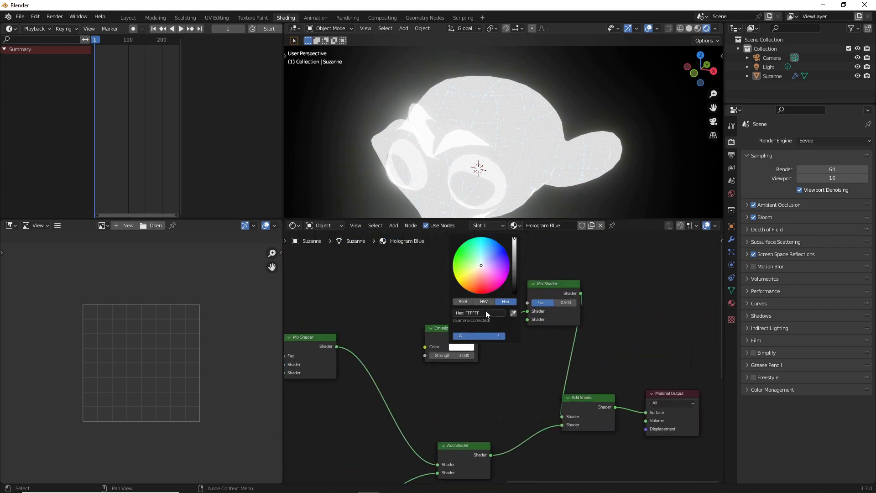
type("00ADFF")
key("Return")
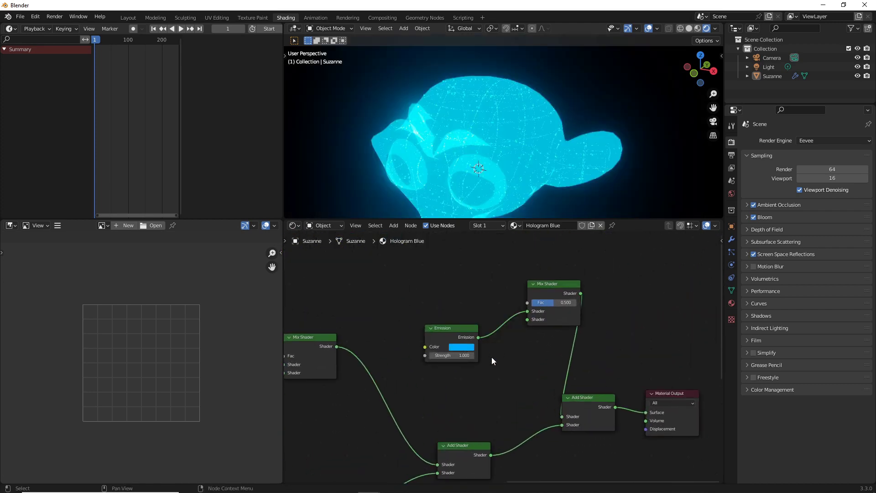
- Set the new Emission node's Strength to 25
middle_click_drag(521, 193, 480, 193)
scroll(495, 291, "down", 1)
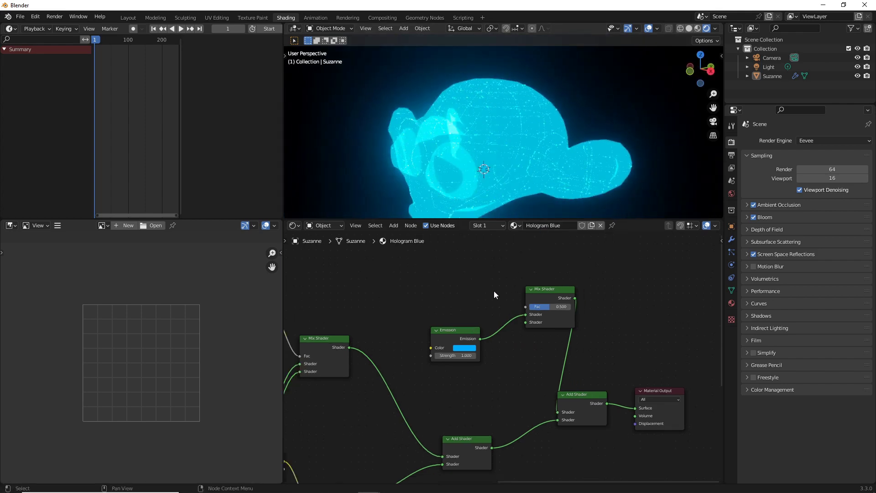
left_click(459, 355)
type("25")
key("Return")
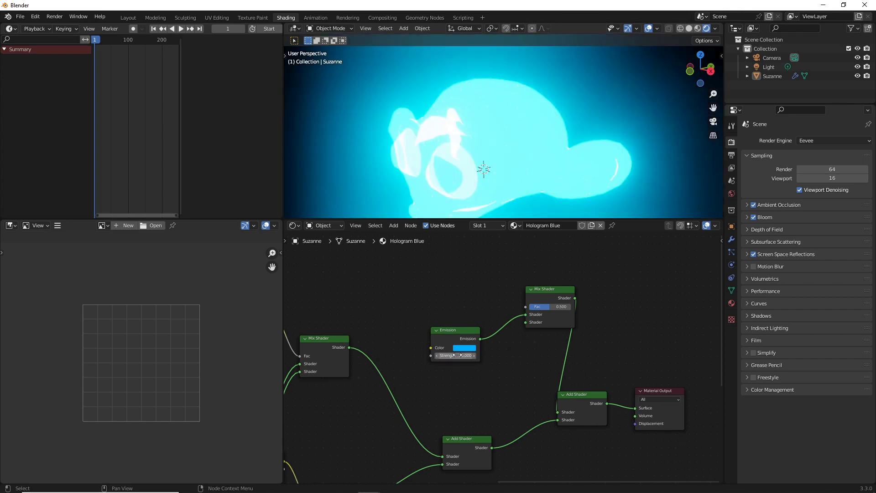
- Add a Fresnel node above the Emission node and link its Fac to the Mix Shader factor
key("shift+a")
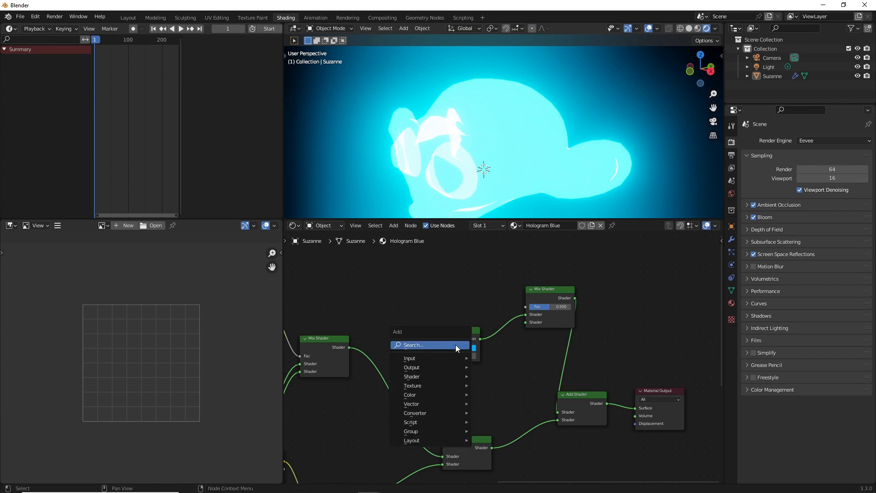
left_click(447, 345)
type("fres")
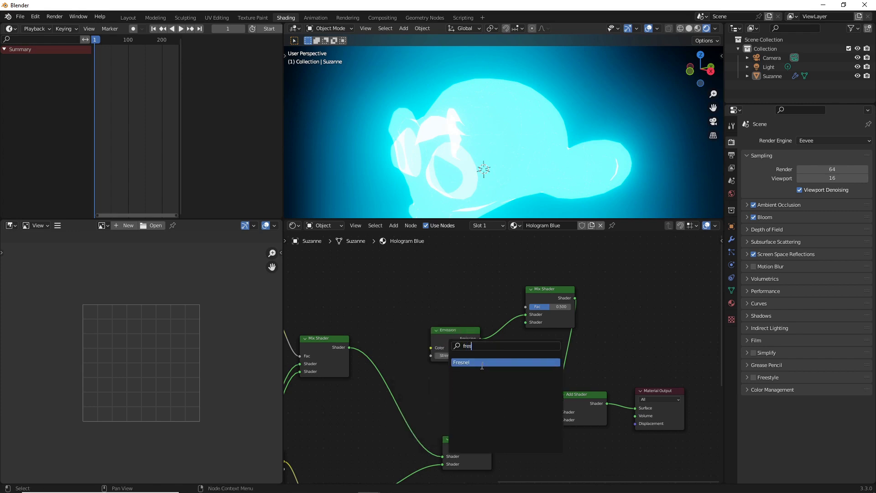
key("Return")
left_click(408, 279)
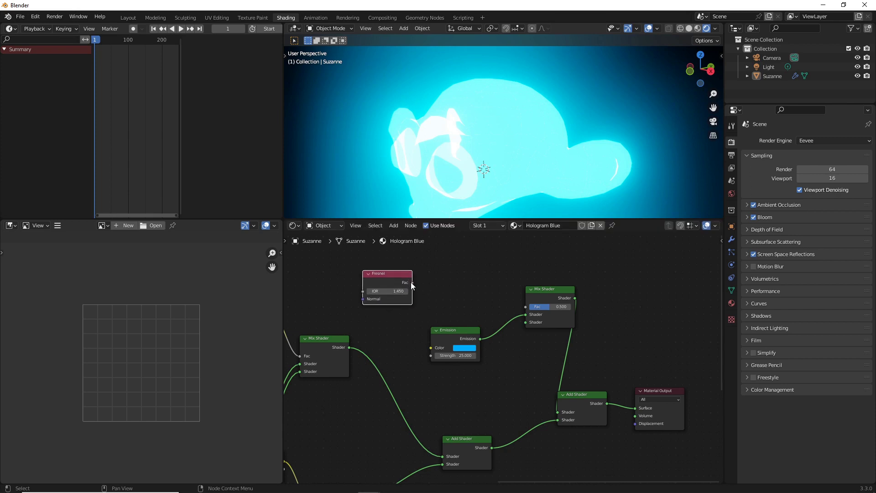
left_click_drag(412, 283, 525, 306)
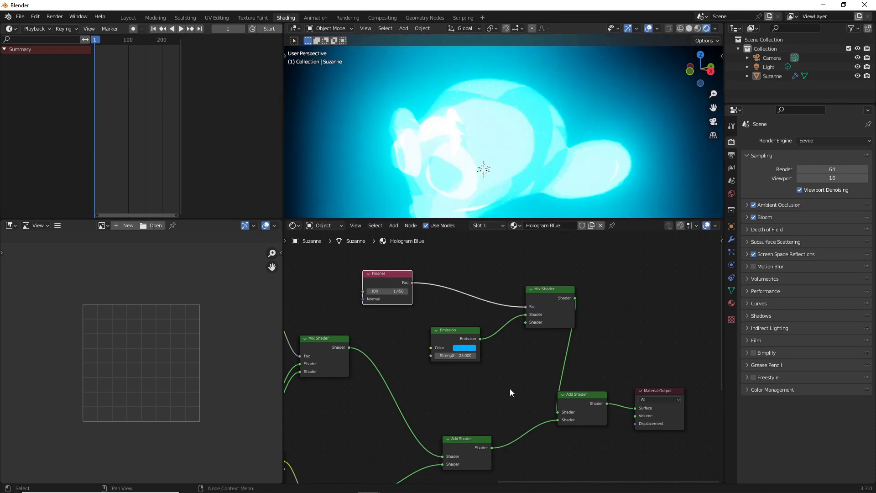
- Orbit to a lower front view of Suzanne and begin adding another node by search
middle_click_drag(489, 129, 461, 127)
key("shift+a")
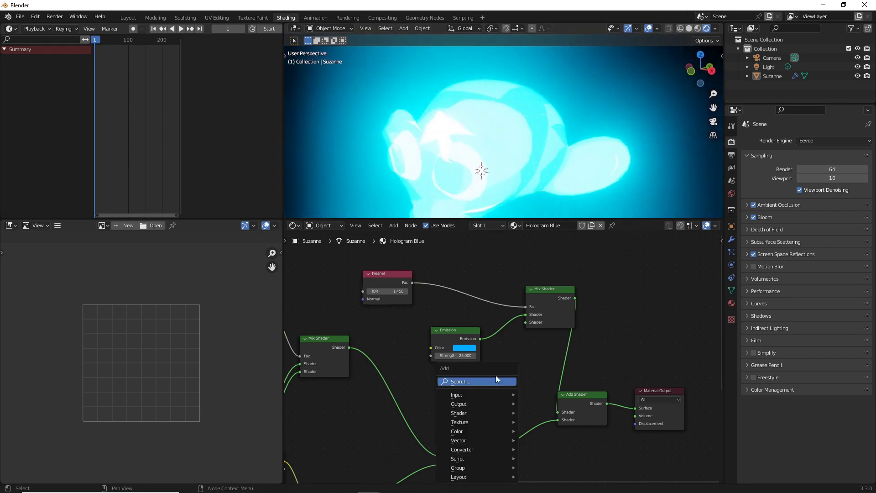
left_click(481, 382)
- Drop a ColorRamp onto the Fresnel–Mix Shader link and reverse it so white is on the left
type("color")
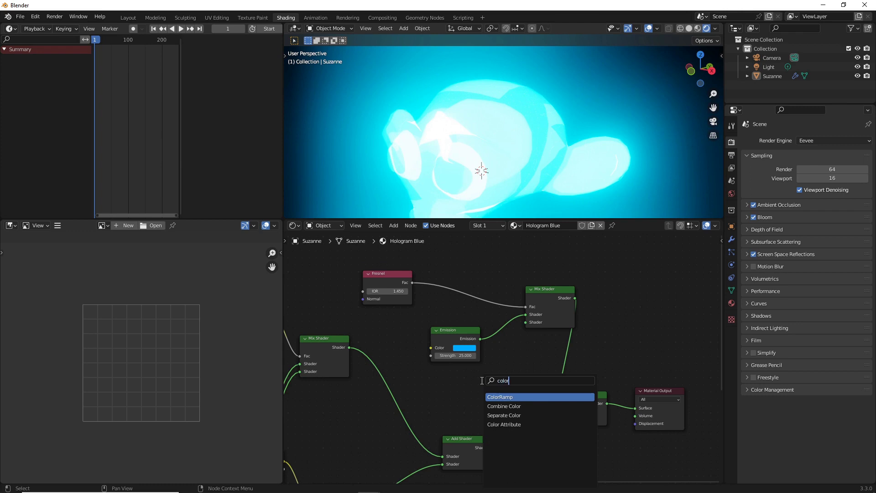
key("Return")
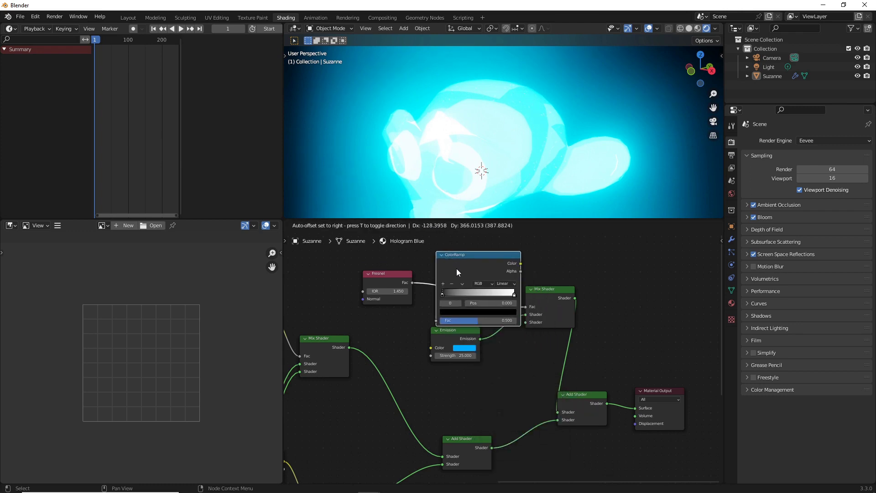
left_click(519, 277)
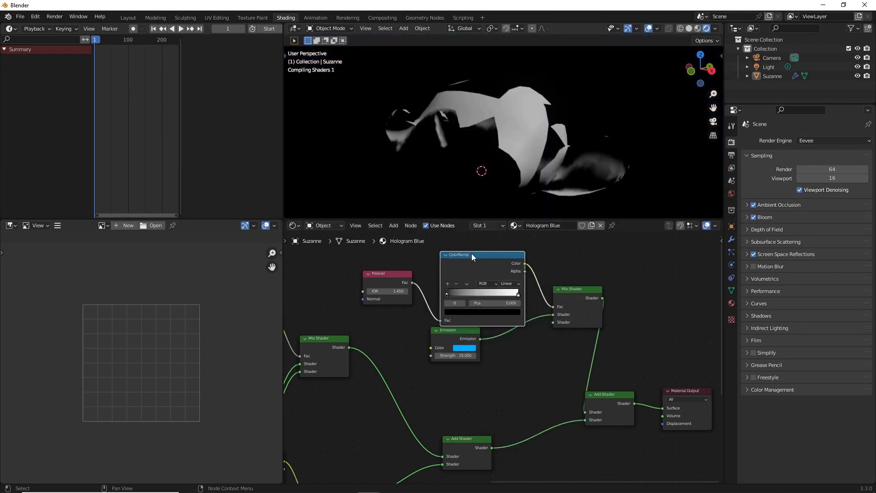
left_click_drag(472, 253, 467, 243)
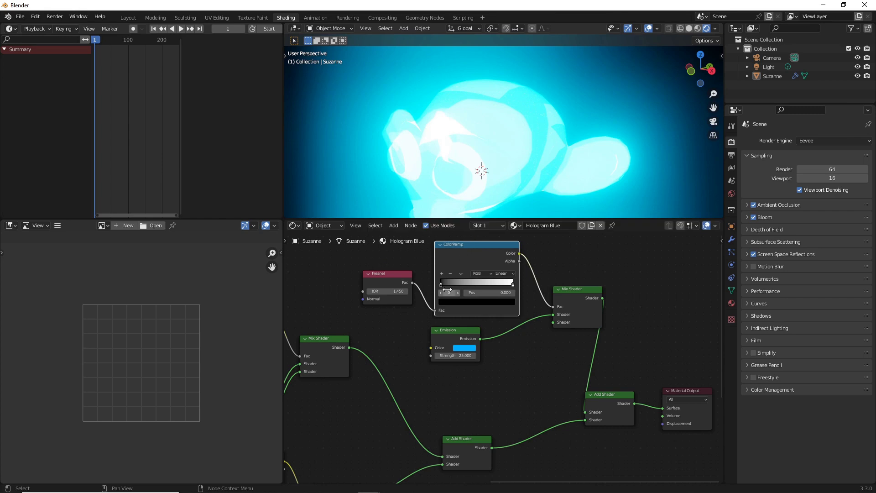
left_click_drag(513, 284, 439, 287)
left_click(461, 273)
left_click(448, 285)
left_click_drag(492, 285, 447, 285)
left_click(495, 284)
- Set the Fresnel IOR to 1.01 and slide the black ramp stop to about 0.54
left_click(402, 293)
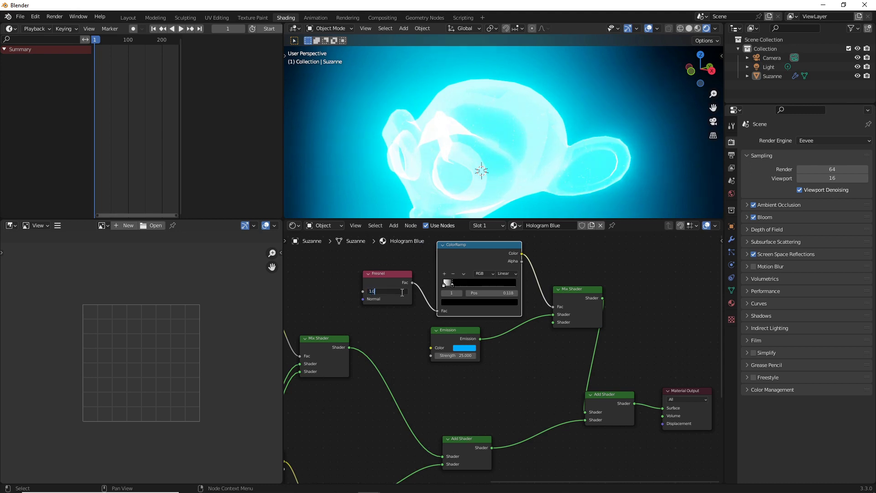
type("1.01")
key("Return")
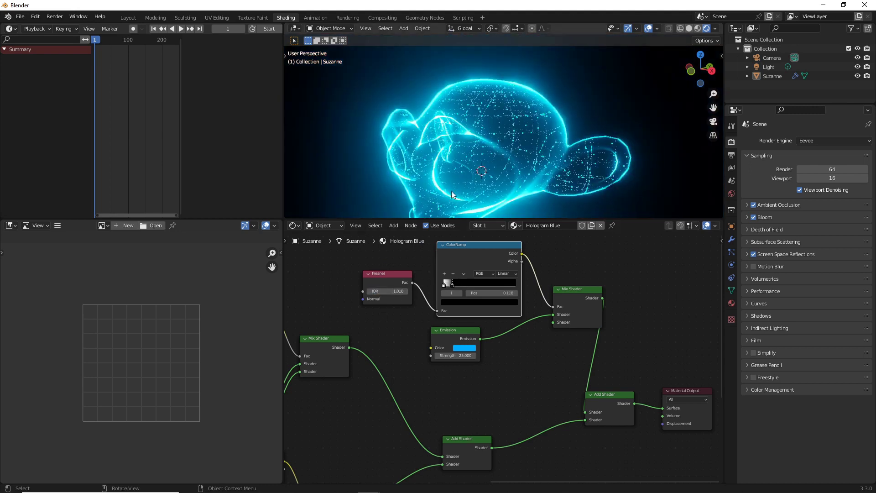
scroll(380, 302, "up", 2)
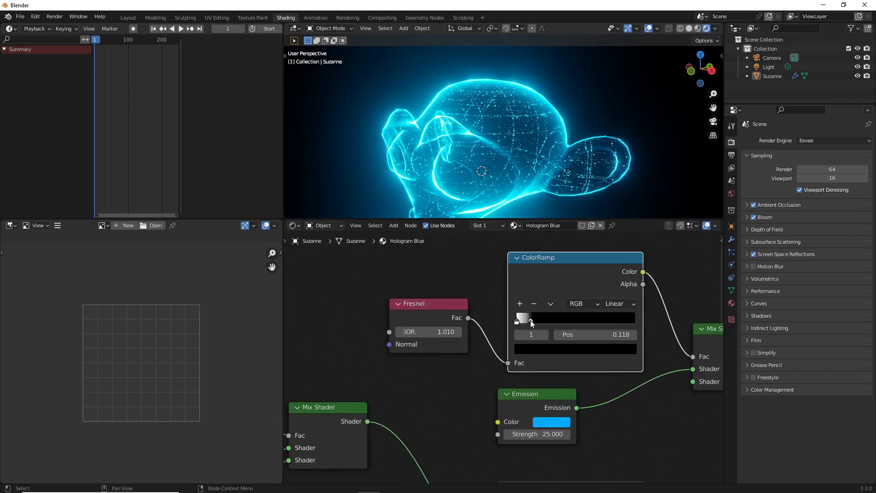
left_click_drag(530, 319, 581, 321)
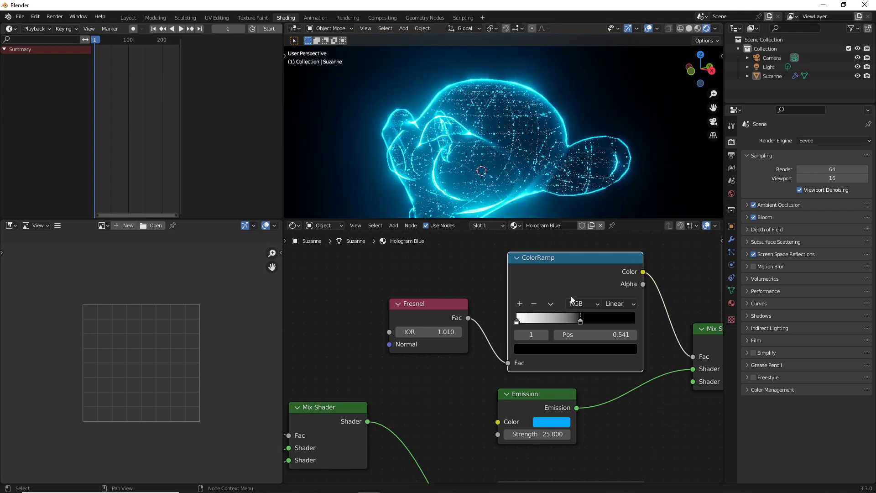
- Enlarge the 3D view and orbit to a front view to check Suzanne's edge glow
middle_click_drag(498, 150, 542, 125)
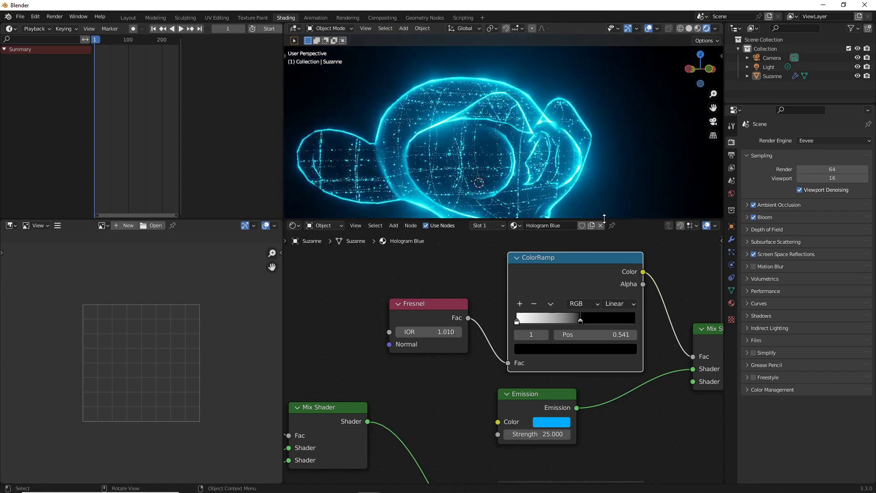
left_click_drag(608, 218, 608, 364)
middle_click_drag(525, 283, 475, 267)
scroll(480, 226, "up", 1)
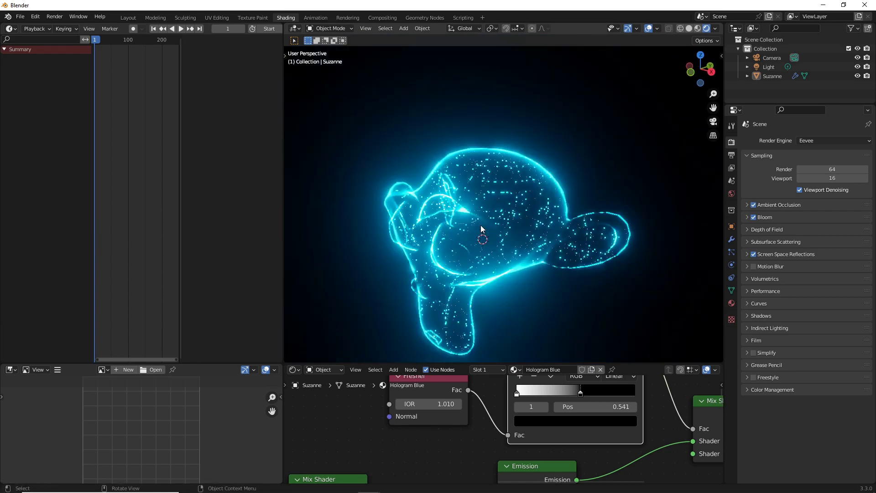
scroll(481, 225, "up", 1)
scroll(470, 408, "down", 1)
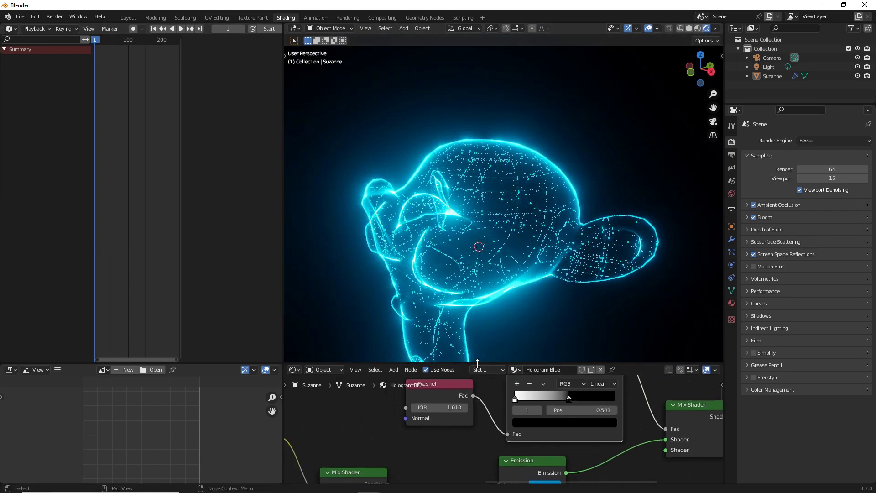
left_click_drag(478, 363, 477, 165)
- Keyframe the upper Voronoi Texture's W value at frame 1
scroll(423, 373, "down", 3)
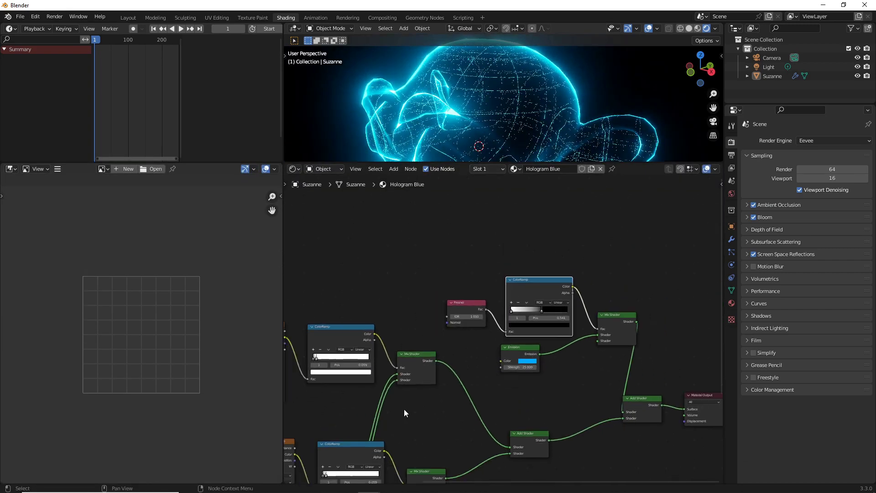
middle_click_drag(398, 415, 408, 350)
scroll(502, 326, "up", 4)
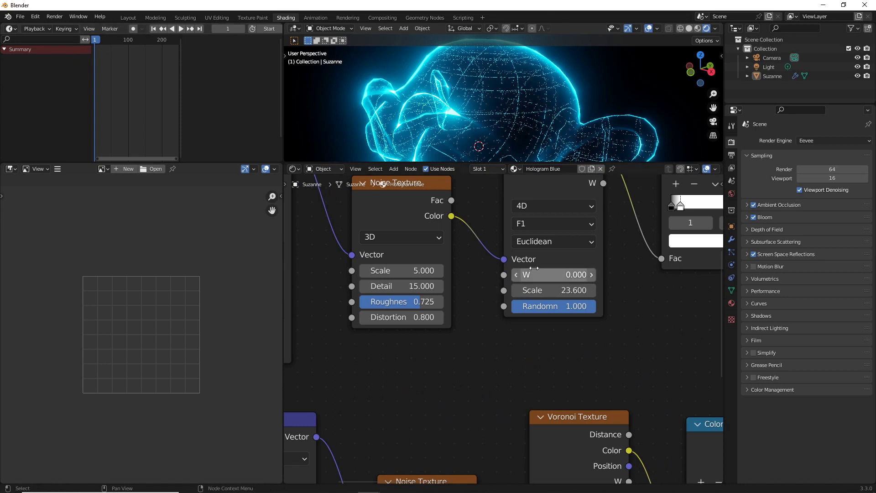
left_click(537, 268)
right_click(539, 272)
left_click(539, 273)
left_click(548, 275)
type("1")
key("Return")
right_click(563, 277)
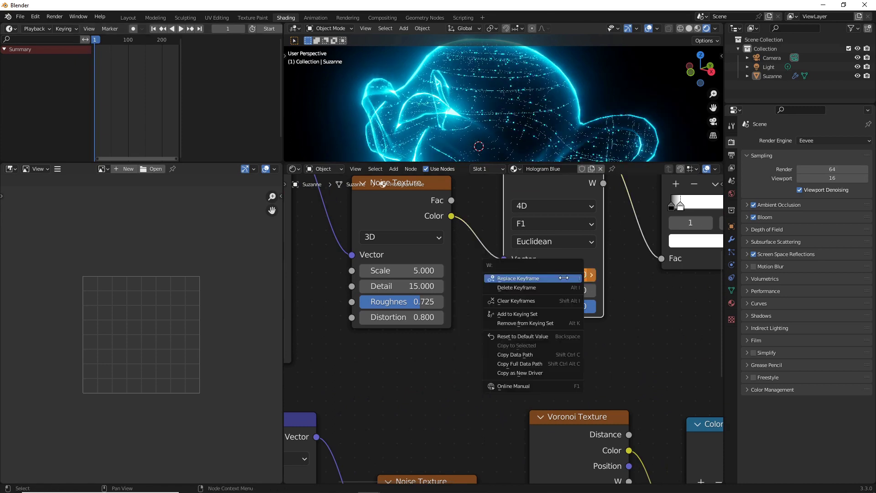
left_click(564, 277)
- At frame 250, set Voronoi W to 1 and keyframe it, then switch to camera view
left_click(200, 28)
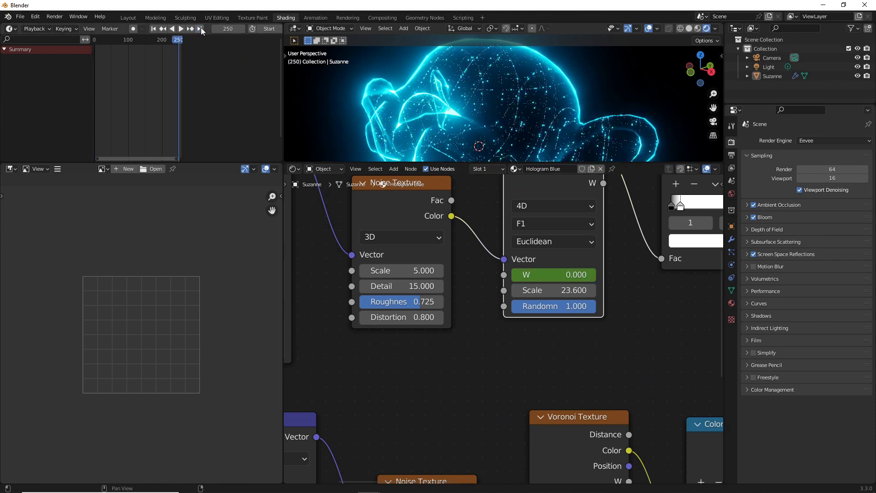
left_click(562, 273)
type("1")
key("Return")
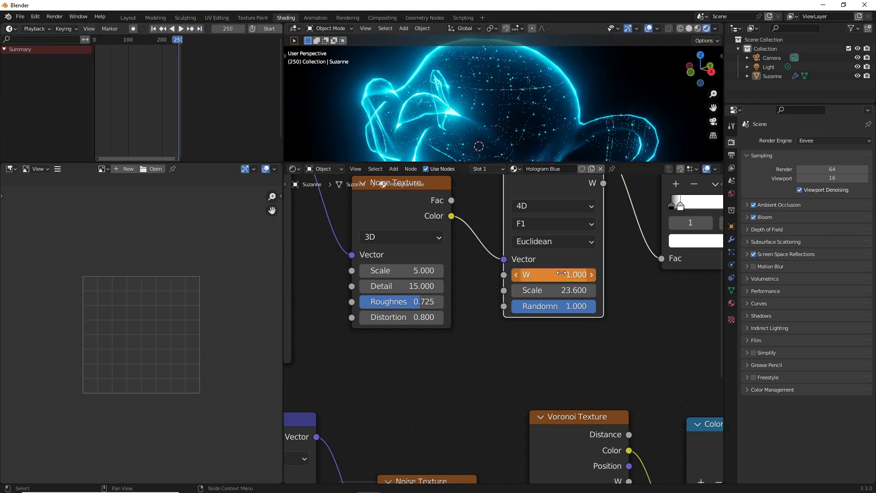
right_click(563, 274)
left_click(562, 273)
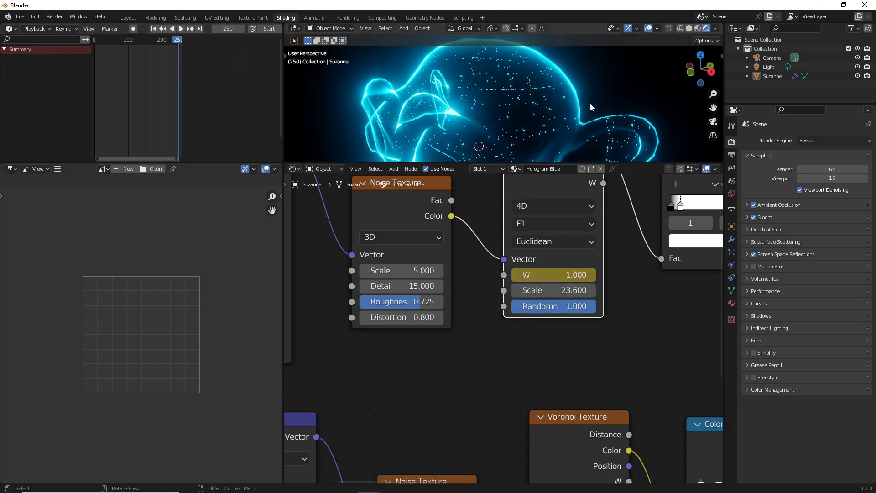
left_click(714, 122)
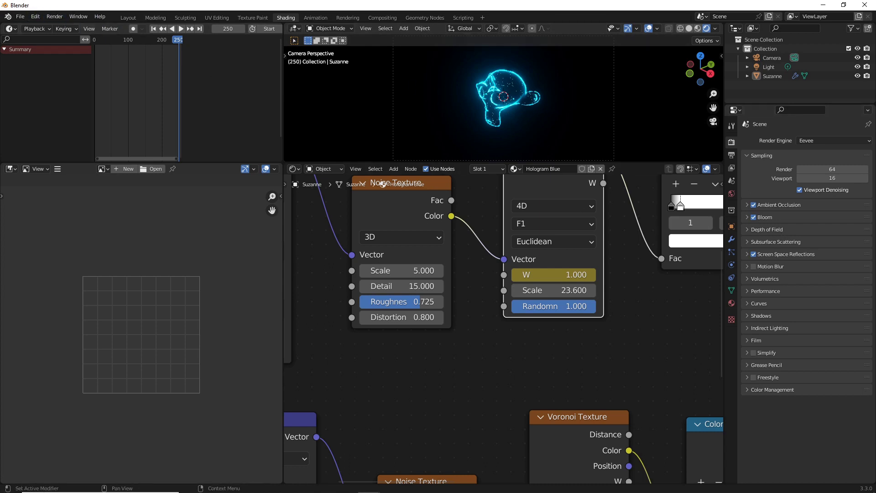
- Render a test image of frame 250 from the Render menu, then close the render window
left_click(55, 16)
mouse_move(20, 17)
mouse_move(54, 17)
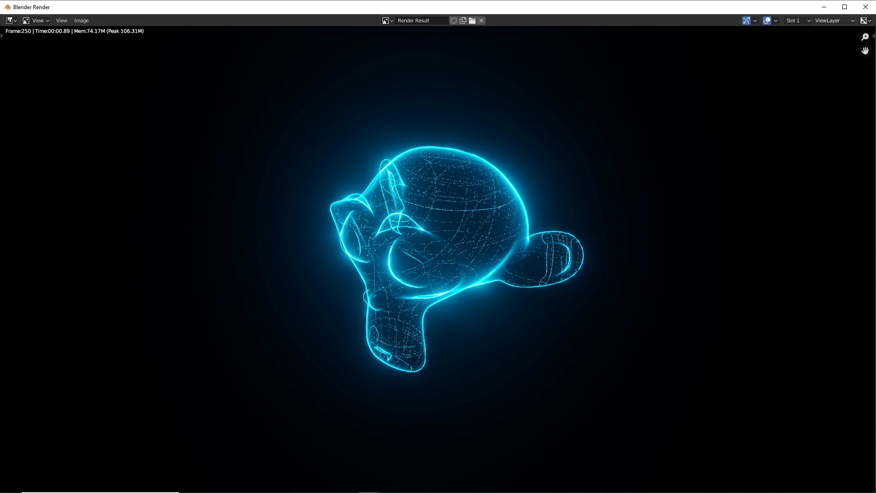
left_click(866, 7)
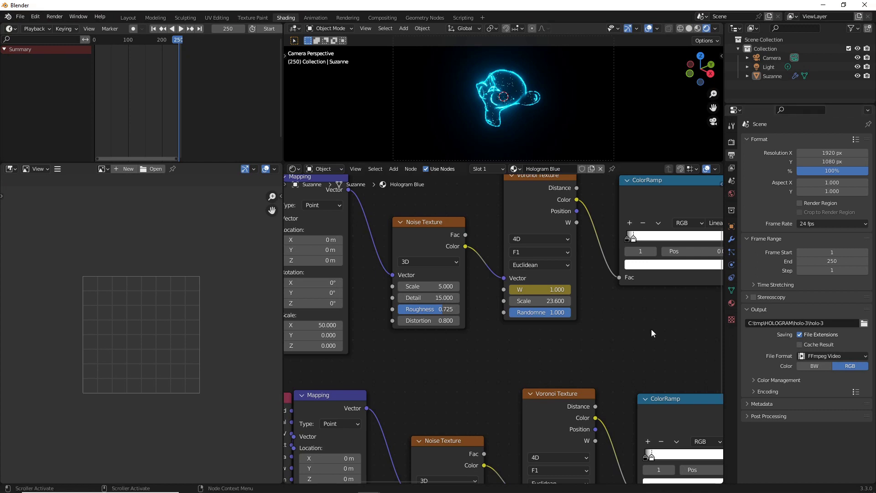
- Lower Noise Texture roughness to 0.575 and set the first Voronoi Scale to 50
left_click_drag(440, 308, 434, 309)
left_click(541, 301)
type("50")
key("Return")
- Set the lower Voronoi Texture's Scale to 50 as well
scroll(563, 337, "down", 2)
scroll(525, 432, "up", 3)
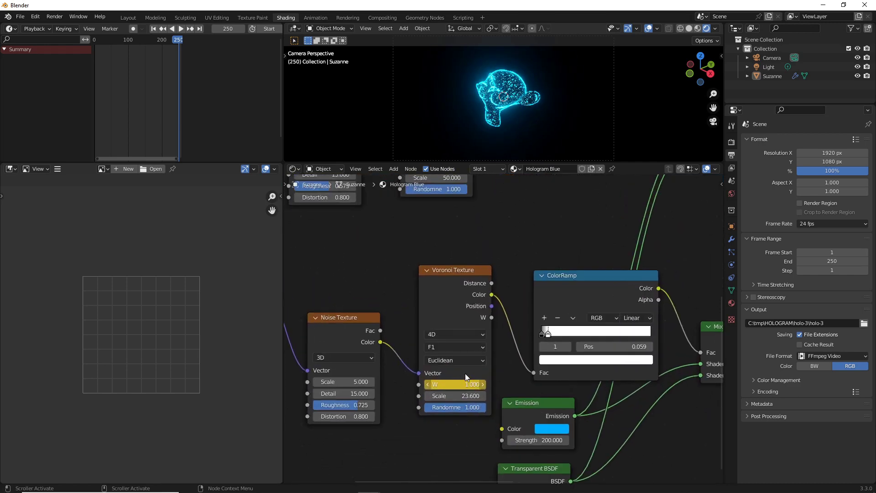
left_click(546, 456)
type("50")
key("Return")
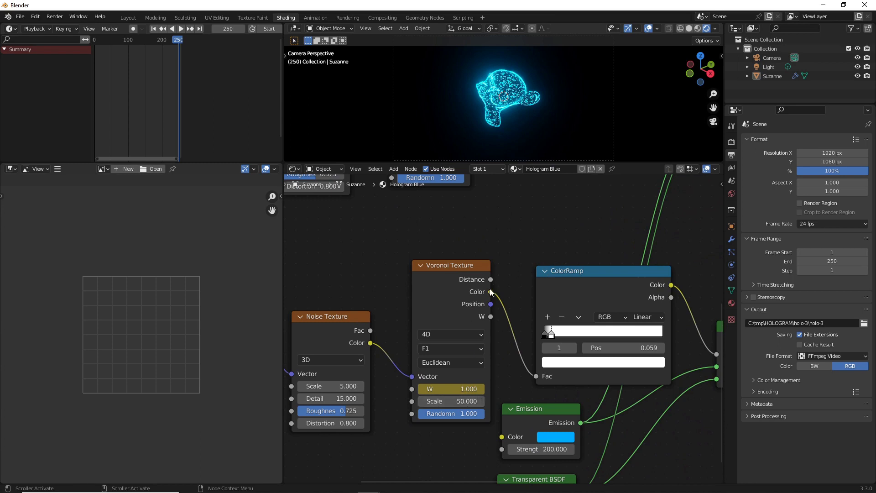
middle_click_drag(451, 401, 540, 379)
middle_click_drag(626, 332, 496, 342)
middle_click_drag(419, 337, 560, 325)
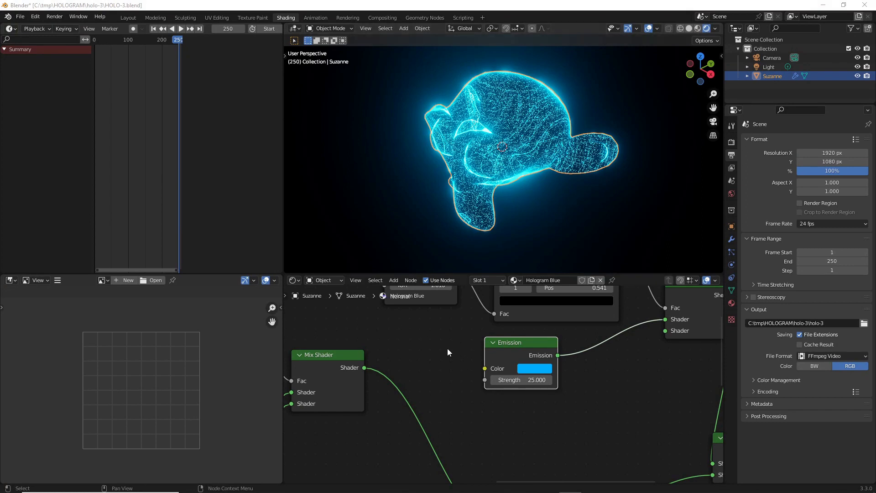
- Pull the ColorRamp's first stop in to 0.027 to thin the second line pattern
scroll(447, 351, "down", 4)
middle_click_drag(442, 365, 593, 316)
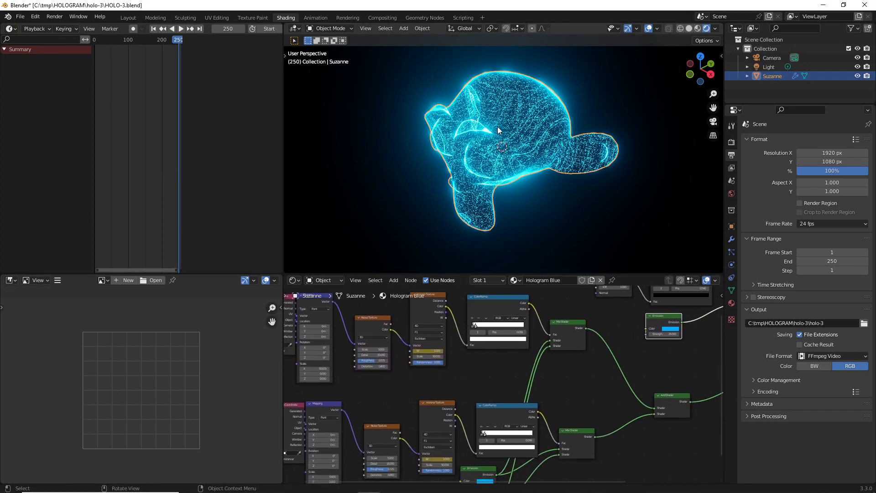
mouse_move(481, 158)
middle_mouse_down()
mouse_move(550, 161)
mouse_move(475, 155)
middle_mouse_up()
scroll(491, 160, "up", 4)
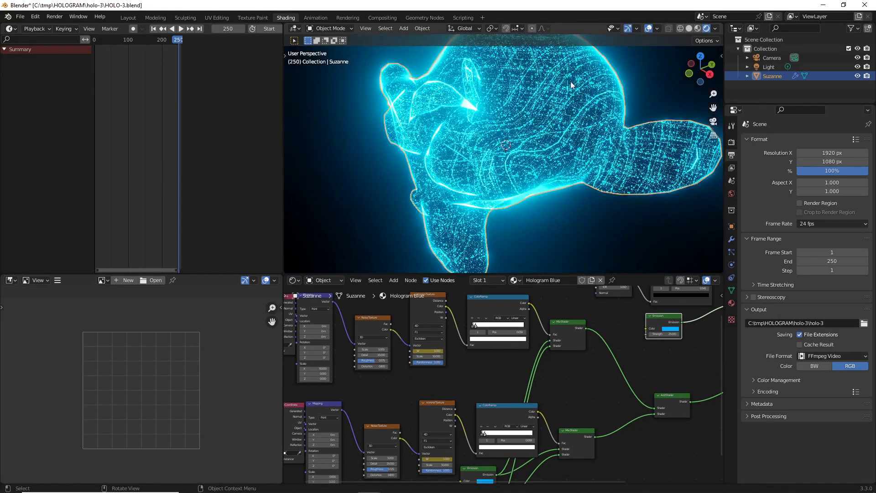
scroll(472, 344, "up", 2)
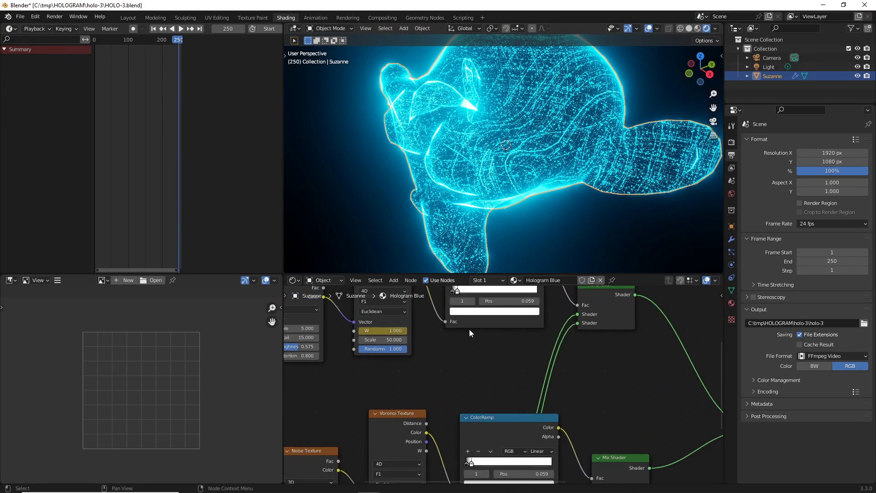
scroll(491, 338, "up", 2)
left_click_drag(490, 336, 487, 338)
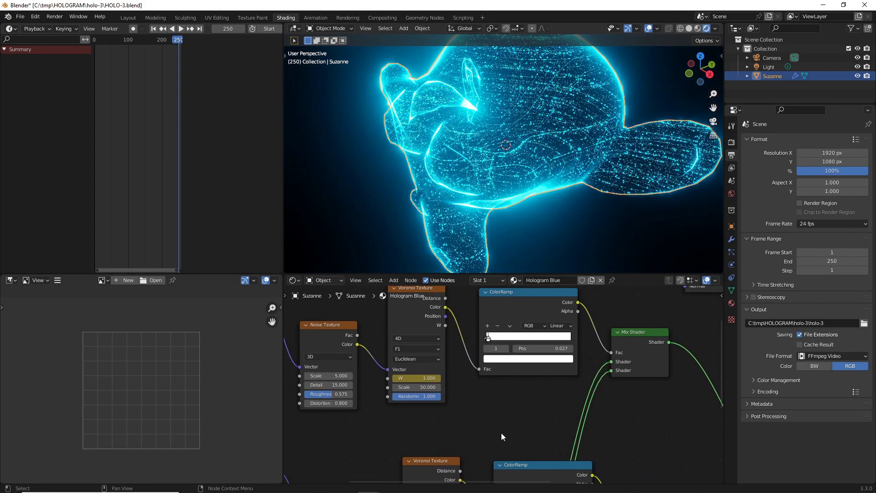
scroll(501, 432, "down", 3)
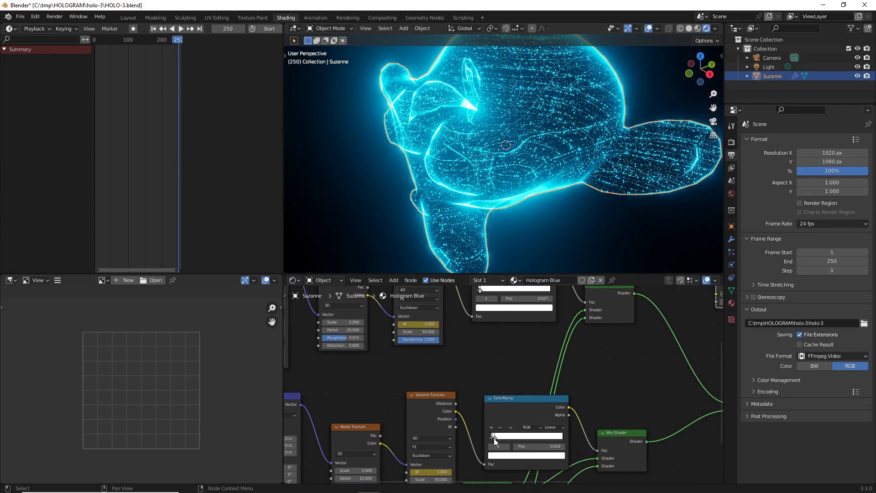
left_click_drag(494, 438, 493, 443)
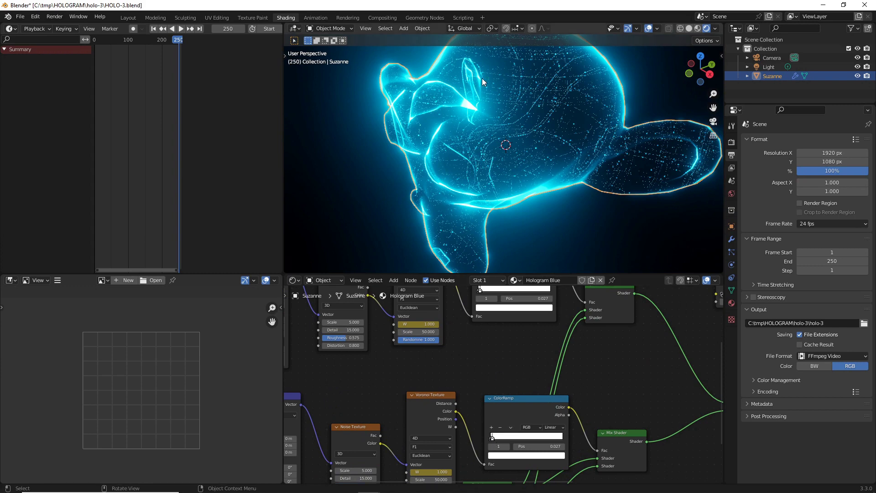
- Orbit the hologram to a frontal view and zoom the node editor onto the Emission node
middle_click_drag(477, 75, 516, 98)
scroll(645, 326, "down", 3)
middle_click_drag(635, 361, 577, 343)
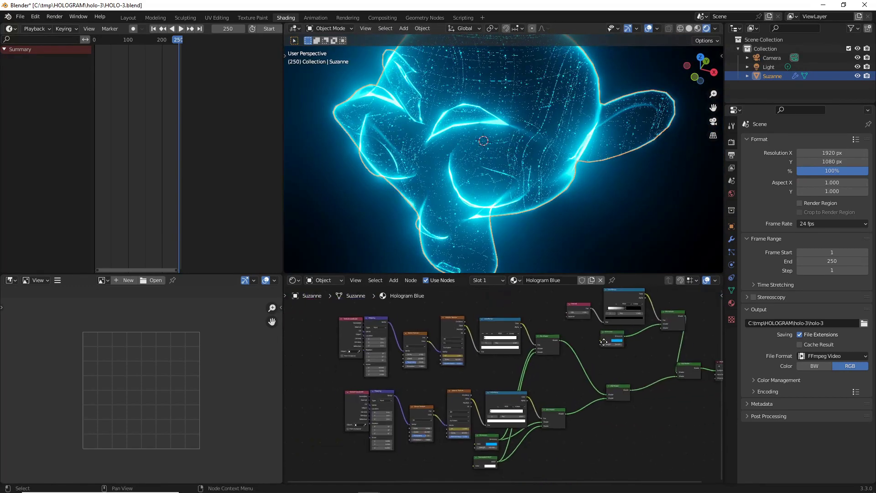
scroll(524, 349, "up", 4)
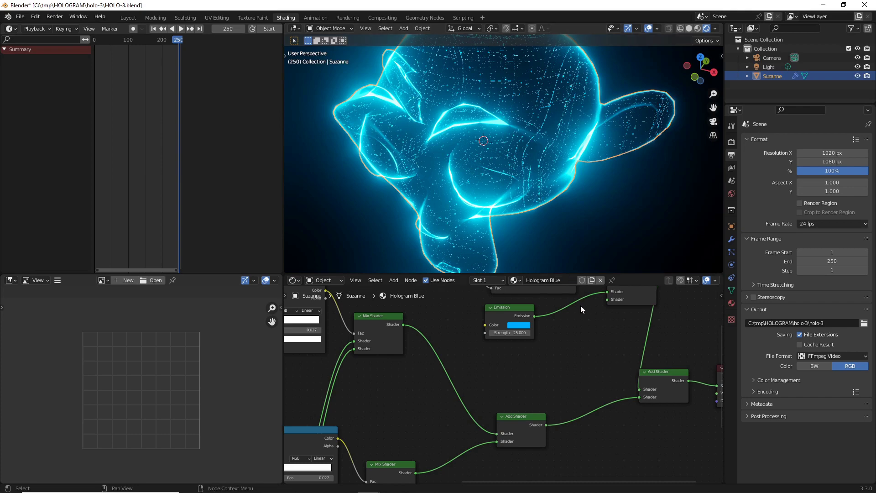
scroll(525, 352, "up", 3)
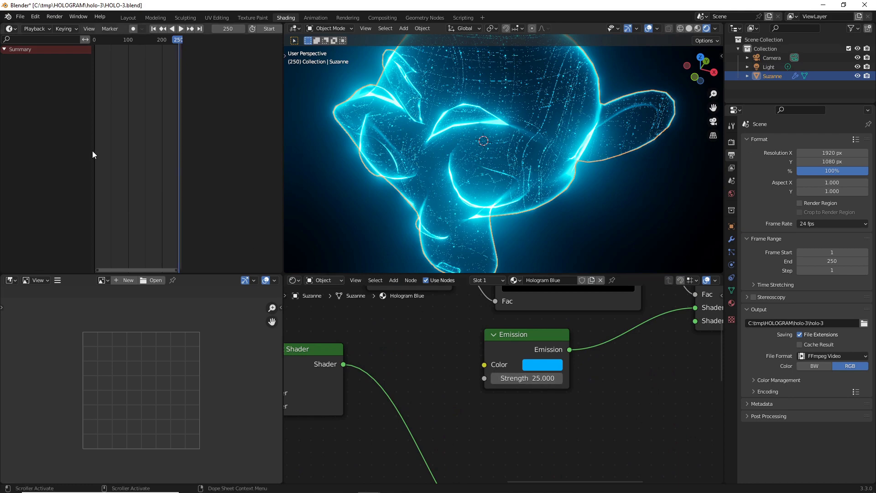
- Move the timeline playhead back to frame 0
left_click(8, 30)
left_click(7, 29)
left_click(8, 29)
left_click_drag(174, 39, 94, 40)
key("space")
key("space")
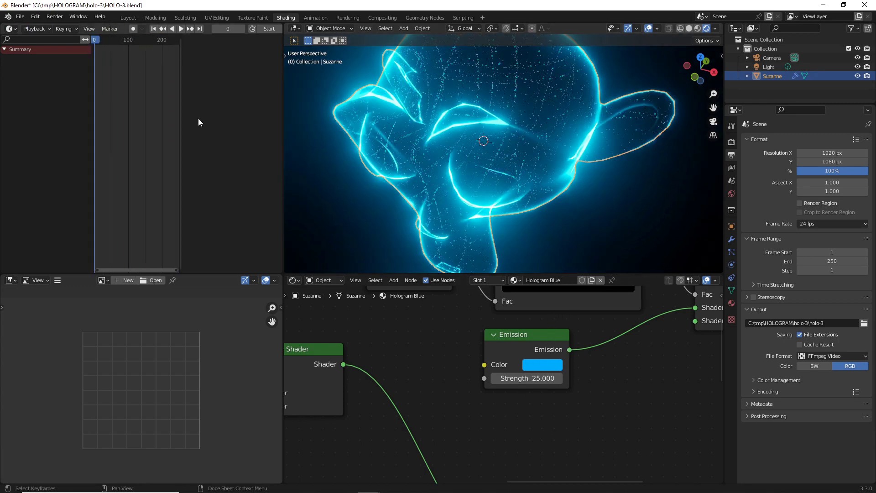
- Keyframe Emission Strength 25 at frame 0 and switch to the Layout workspace
right_click(539, 379)
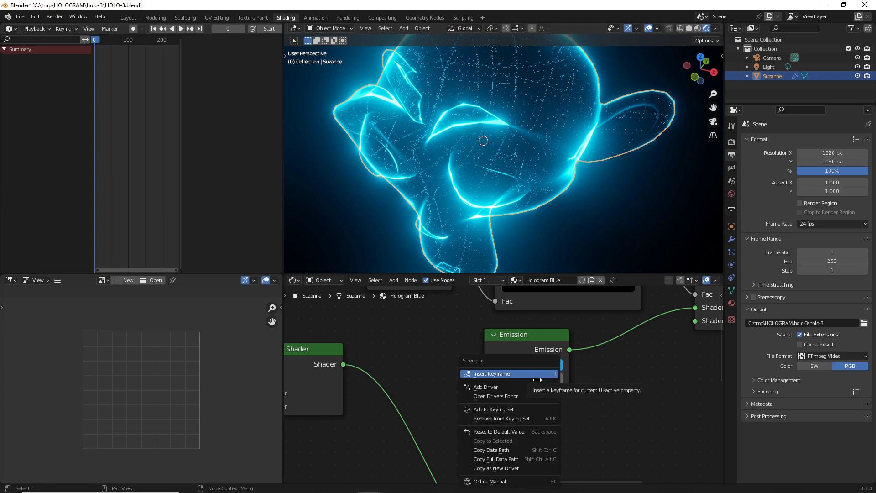
left_click(538, 379)
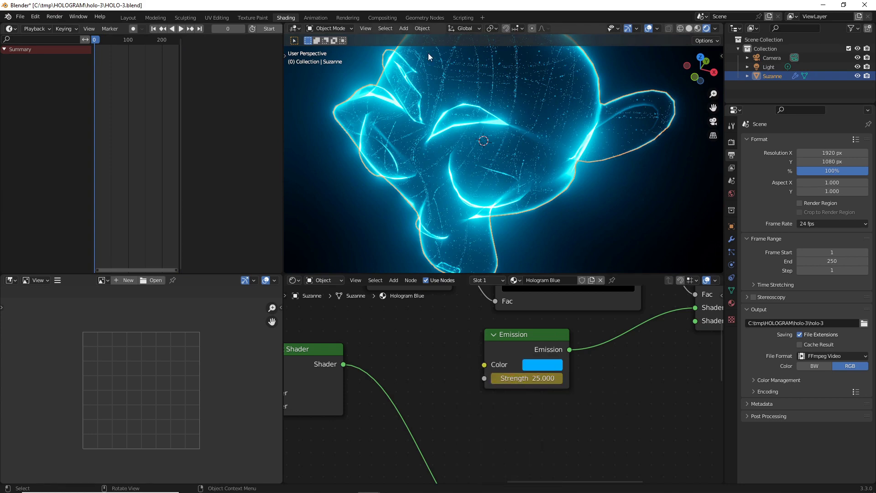
left_click(523, 341)
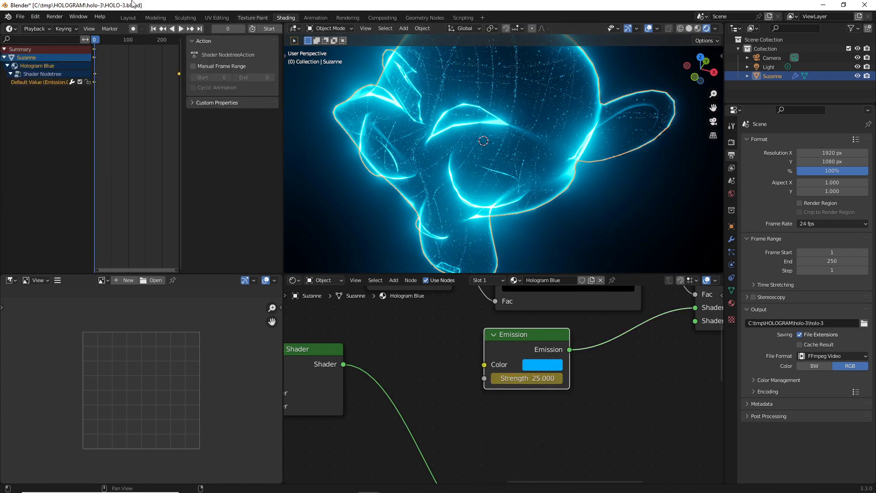
left_click(128, 18)
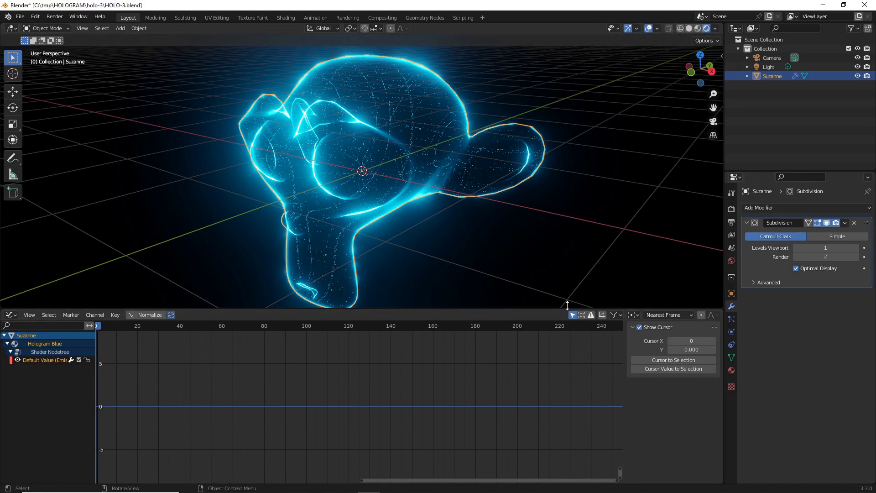
- On the emission Strength curve, replace a trial Built-In Function modifier with a Noise modifier
left_click(37, 359)
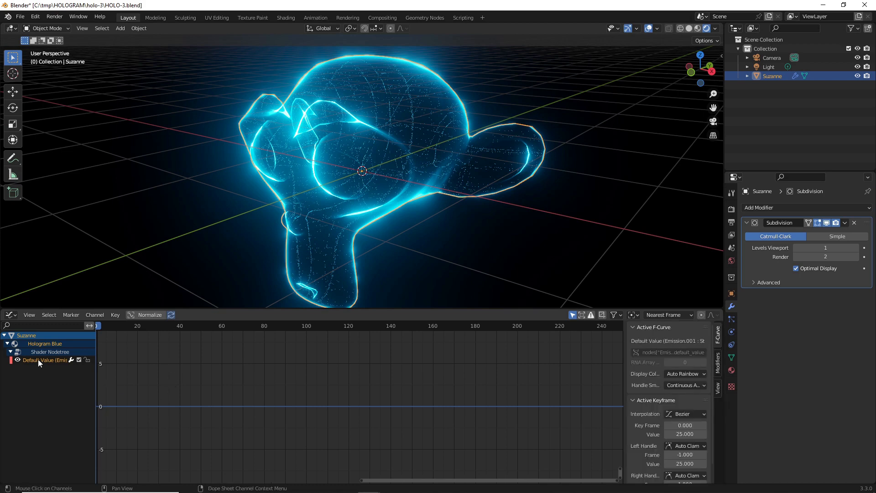
left_click(718, 370)
left_click(667, 328)
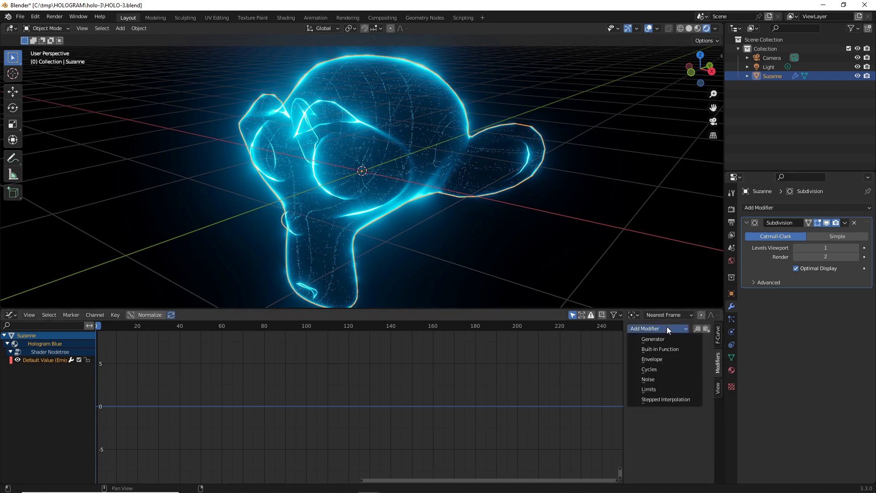
left_click(663, 350)
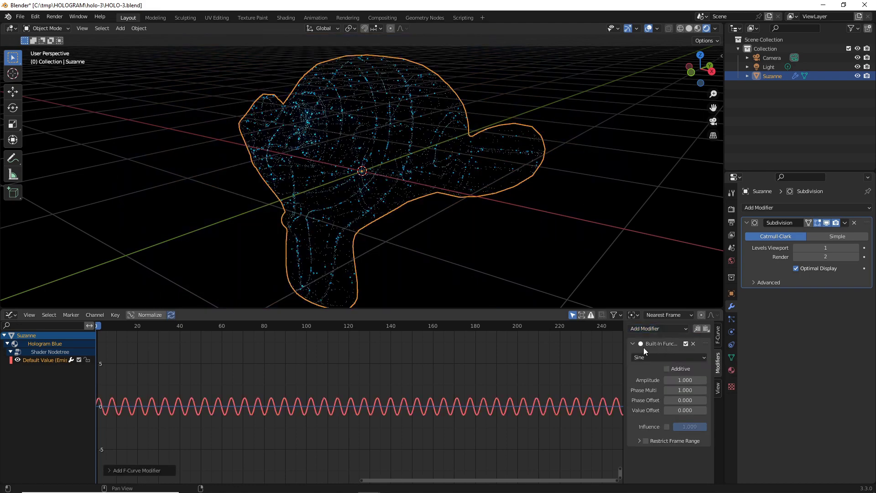
left_click(661, 358)
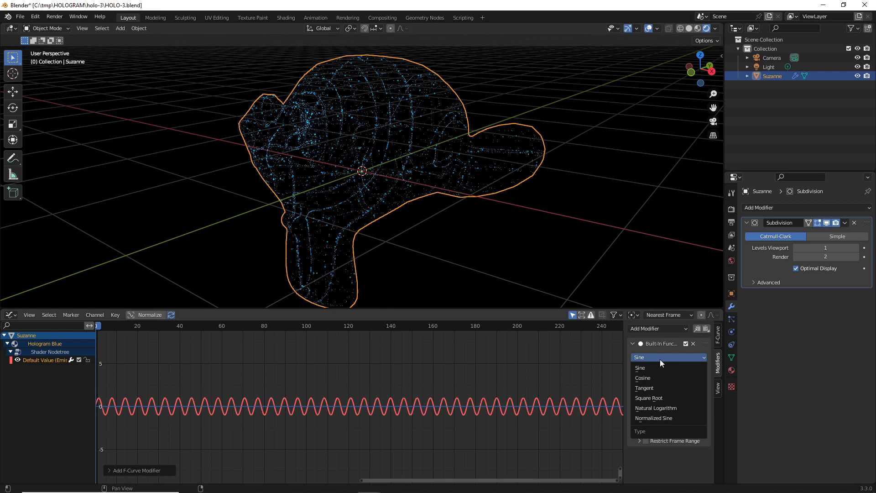
left_click(702, 347)
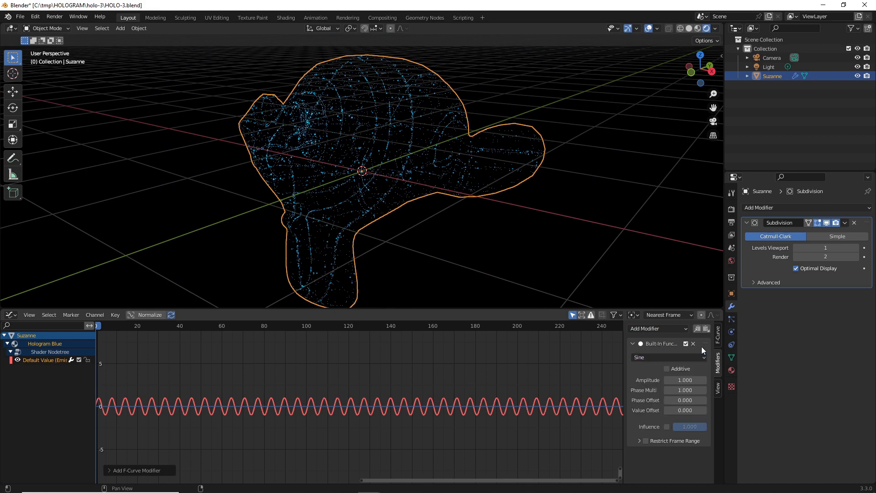
left_click(661, 358)
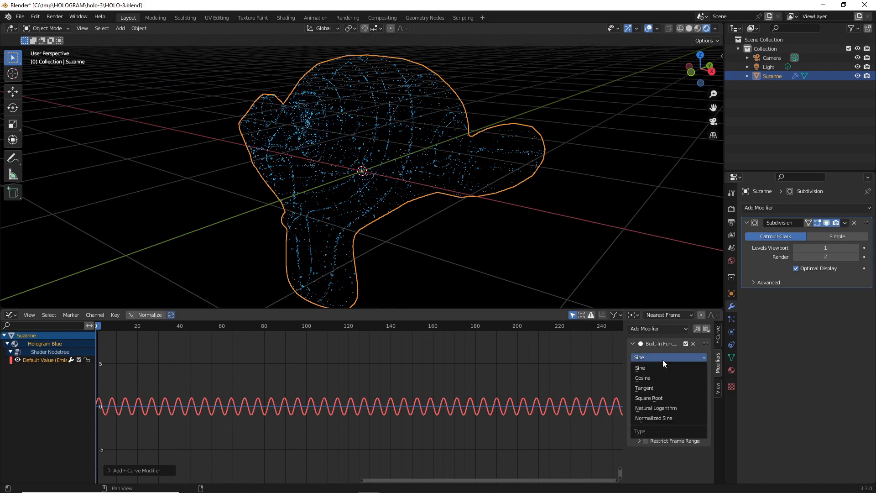
left_click(693, 343)
left_click(657, 330)
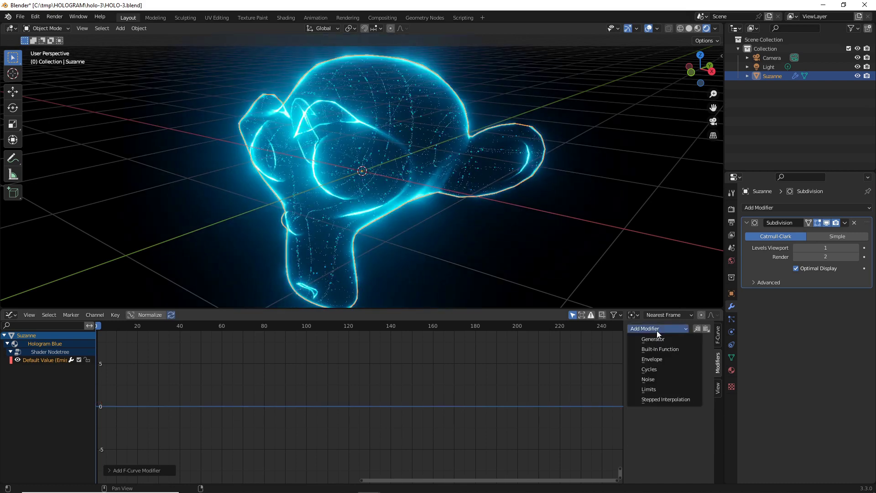
left_click(656, 380)
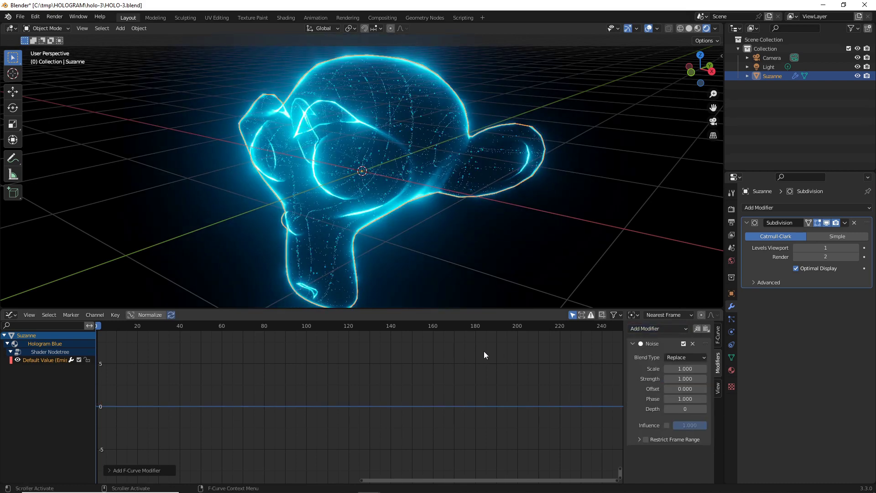
- Give the Noise modifier Scale 10, Strength -37.3, Offset 8.1 and Phase -1.6
left_click(677, 369)
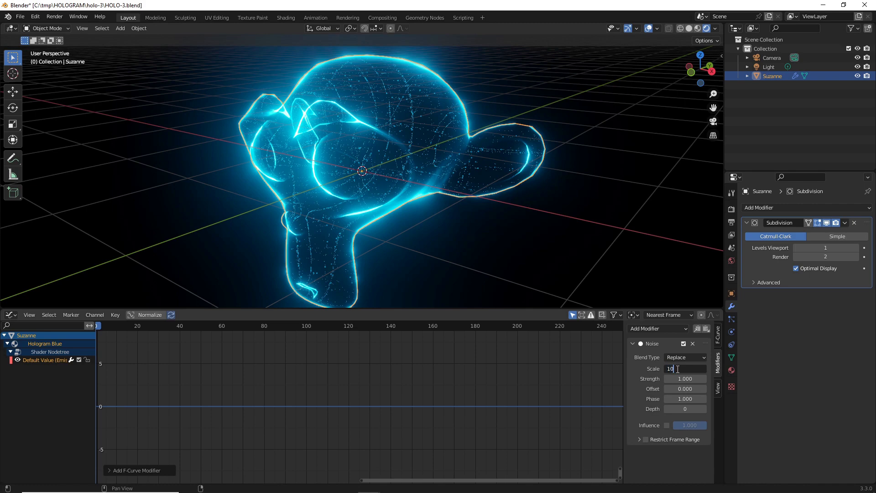
key("Return")
middle_click_drag(201, 346, 304, 425, "ctrl")
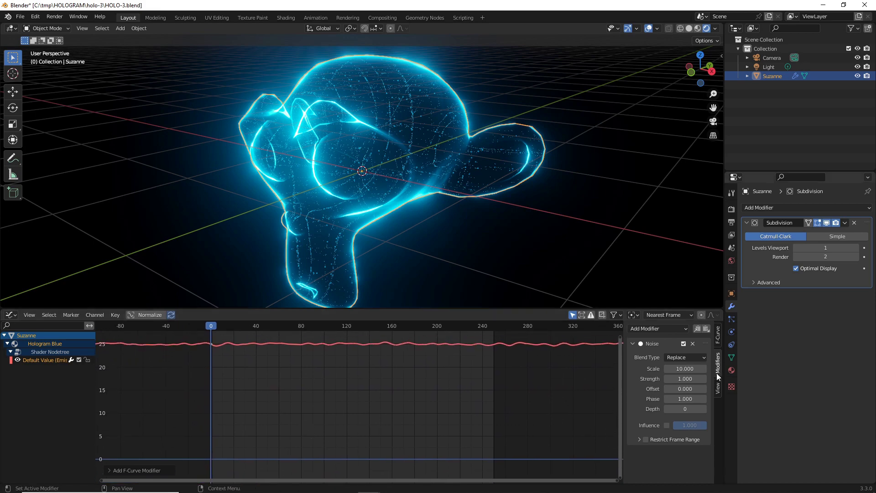
left_click_drag(687, 378, 513, 378)
left_click_drag(687, 389, 727, 389)
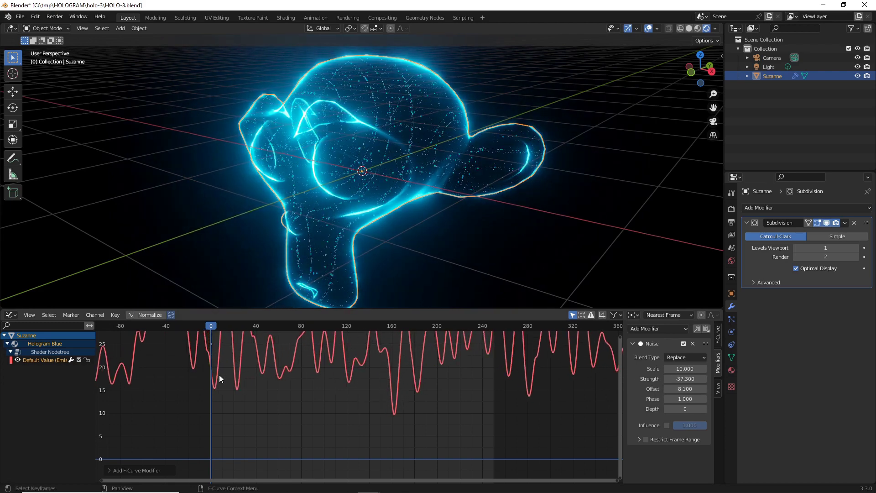
scroll(283, 373, "down", 3)
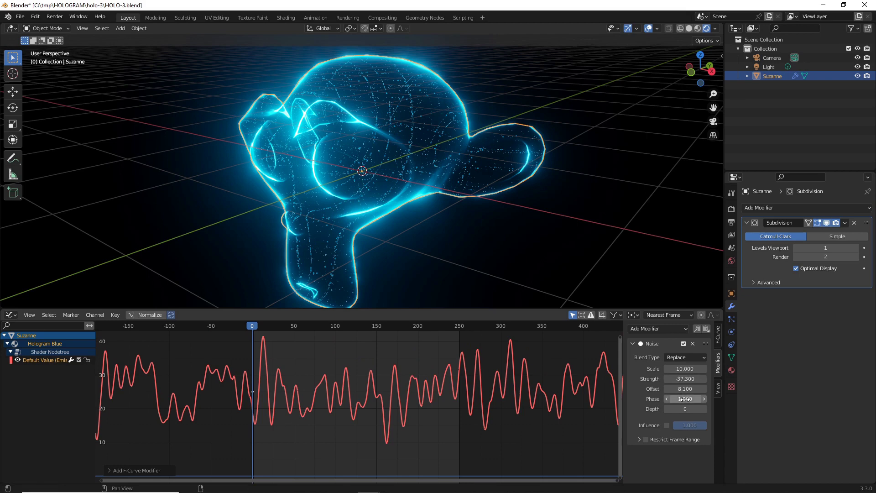
left_click_drag(685, 399, 616, 399)
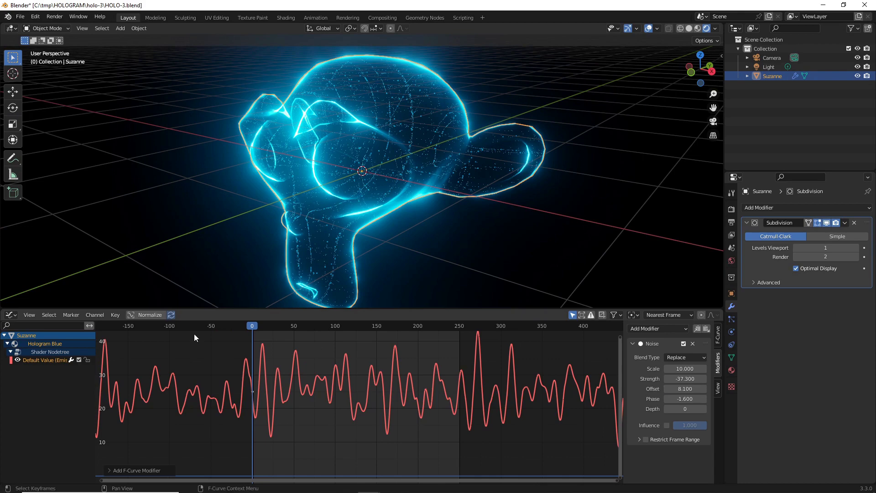
- Play the animation in a Timeline, pause at frame 133, and return to the Graph Editor
left_click(11, 316)
left_click(127, 348)
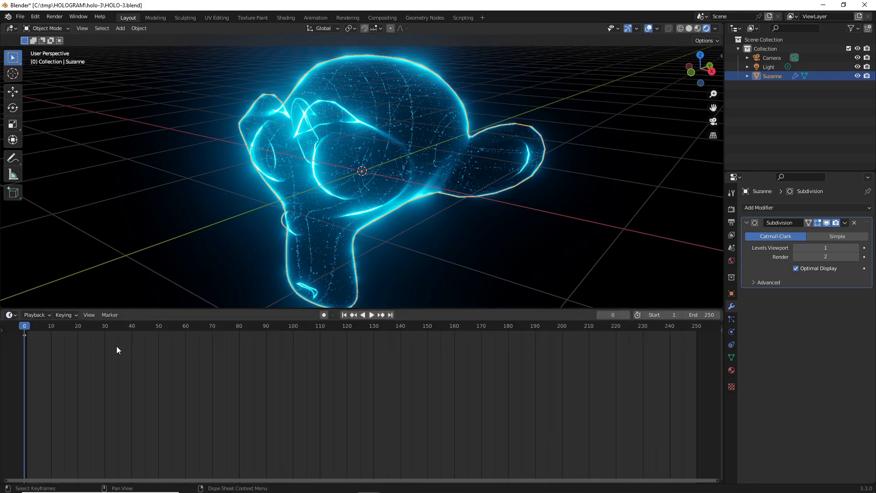
left_click(373, 315)
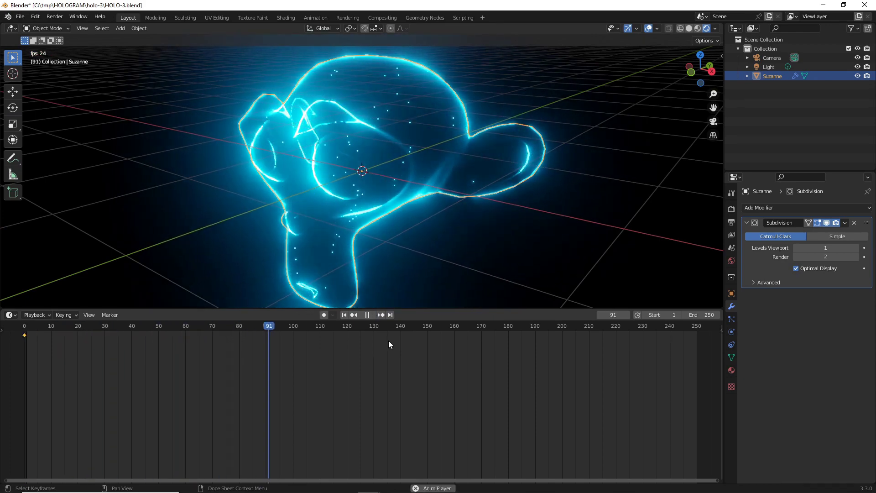
left_click(368, 315)
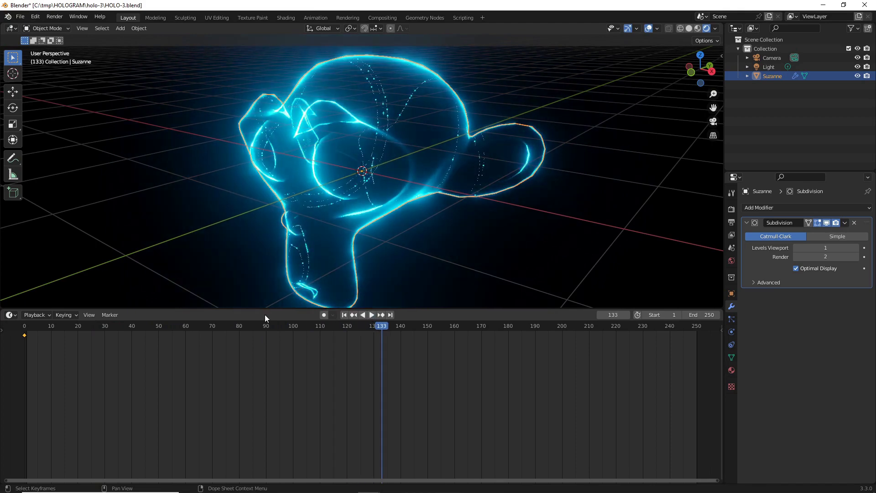
left_click(10, 315)
left_click(146, 360)
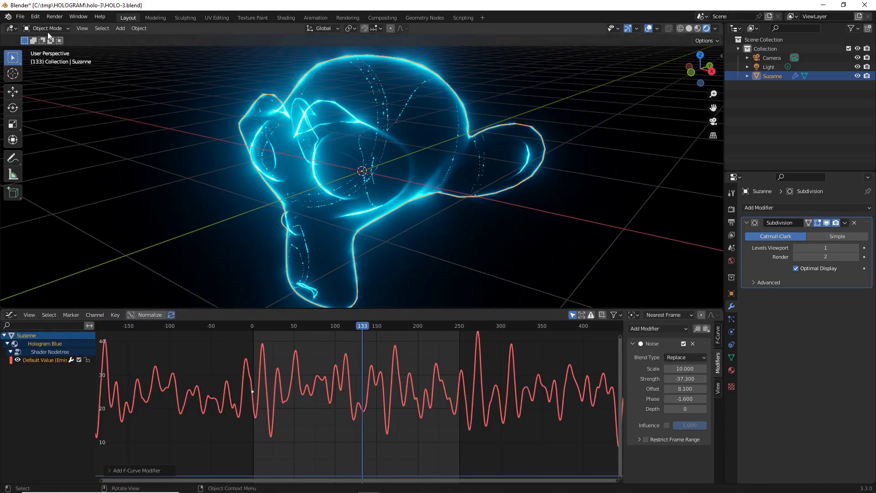
- Check the Render menu, then save the flickering Suzanne hologram scene to HOLO-3.blend
left_click(57, 15)
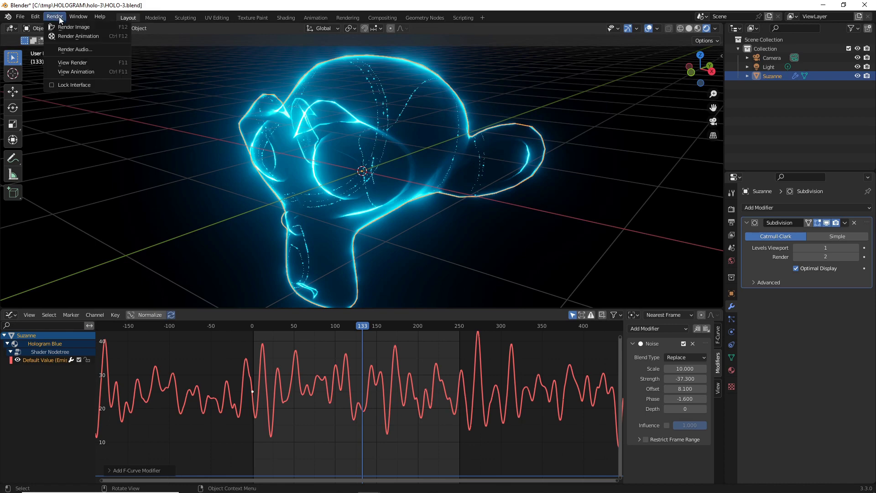